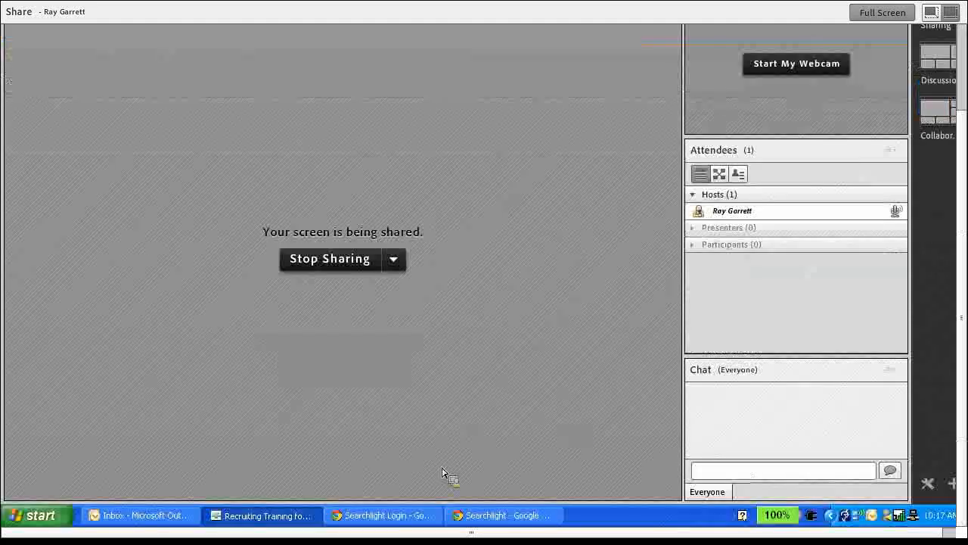
# Switch to the Searchlight prospect window in Google Chrome and open the Campaigns section of the Prospect Explorer.
pyautogui.click(416, 515)
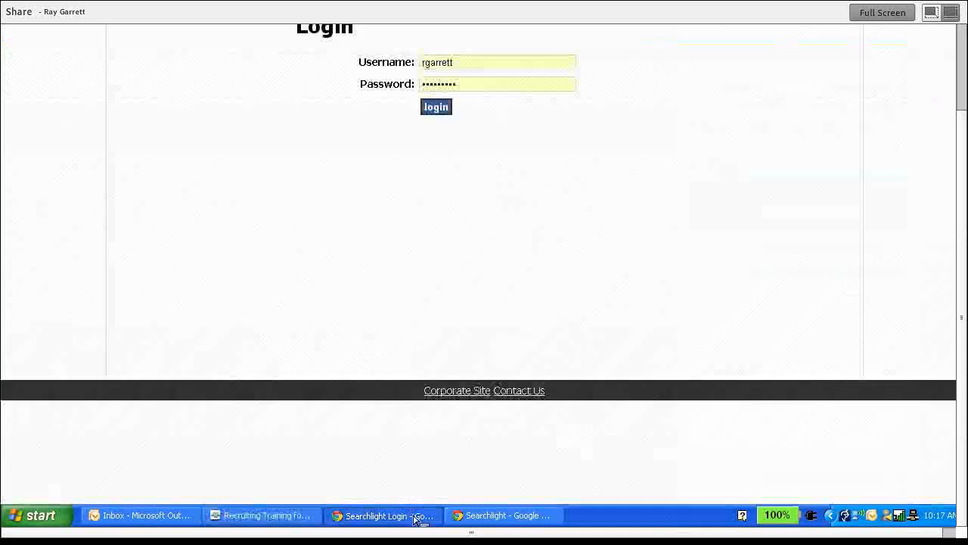
pyautogui.click(491, 518)
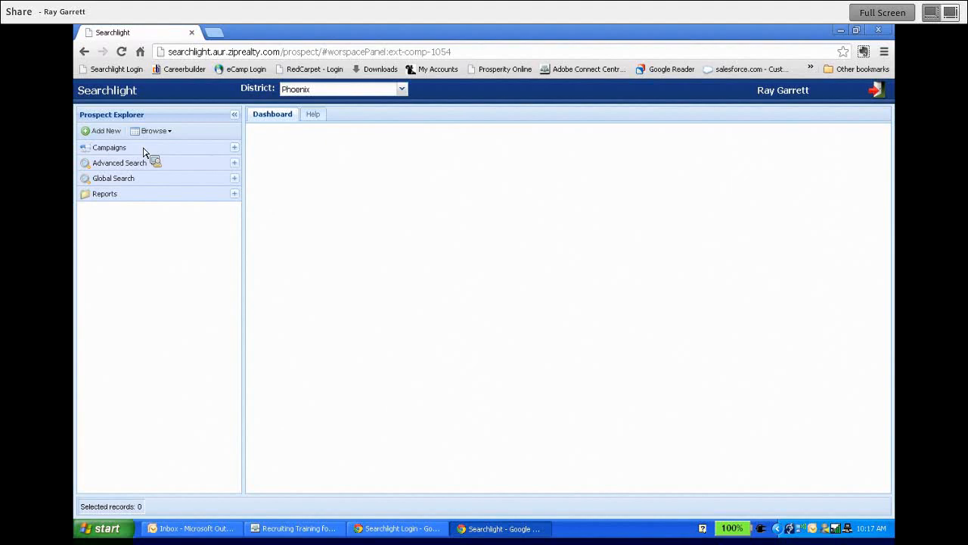
pyautogui.click(235, 151)
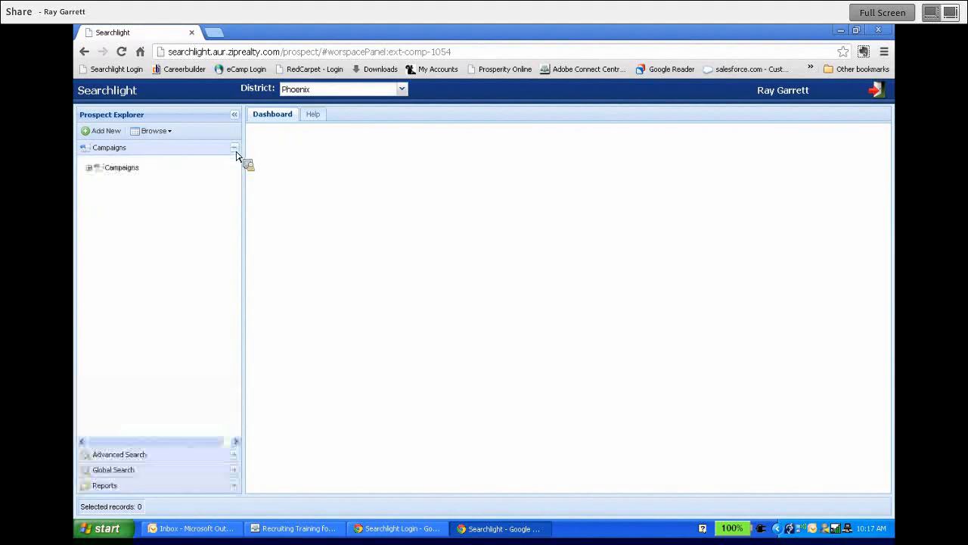
# Add a campaign named "KW Glendale $1 - $800k" and find it in the campaign list.
pyautogui.rightClick(121, 175)
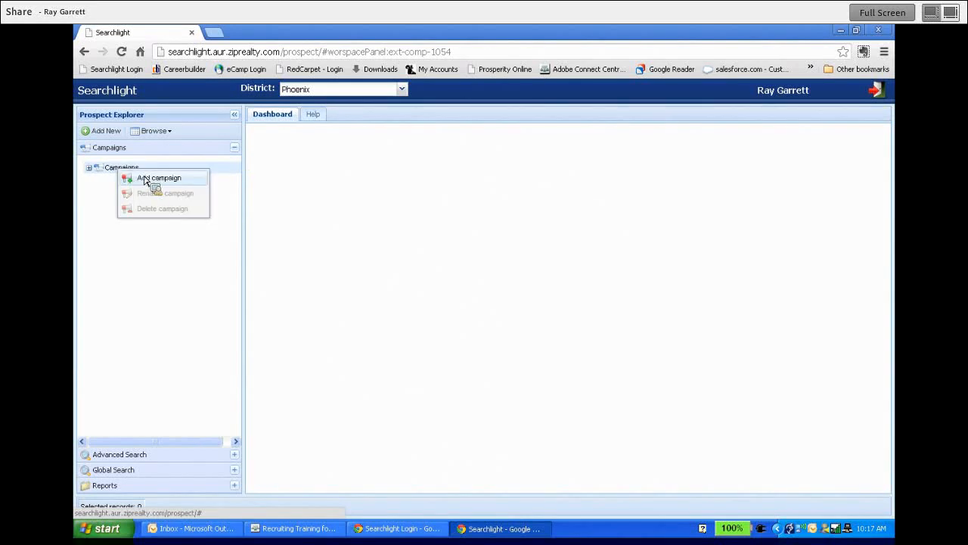
pyautogui.click(152, 180)
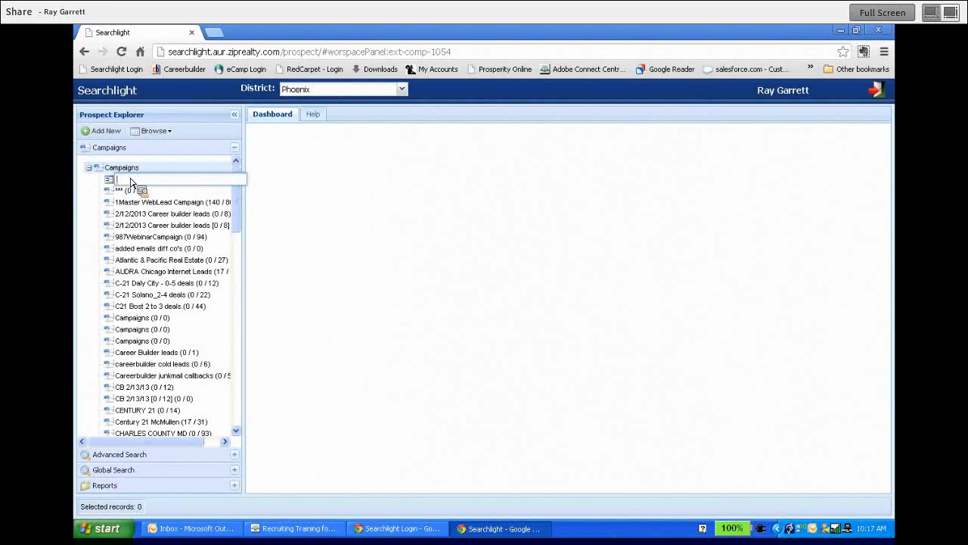
pyautogui.write('KW')
pyautogui.write(' Relo')
pyautogui.press('BackSpace')
pyautogui.press('BackSpace')
pyautogui.press('BackSpace')
pyautogui.write('lendale $1 - $800k')
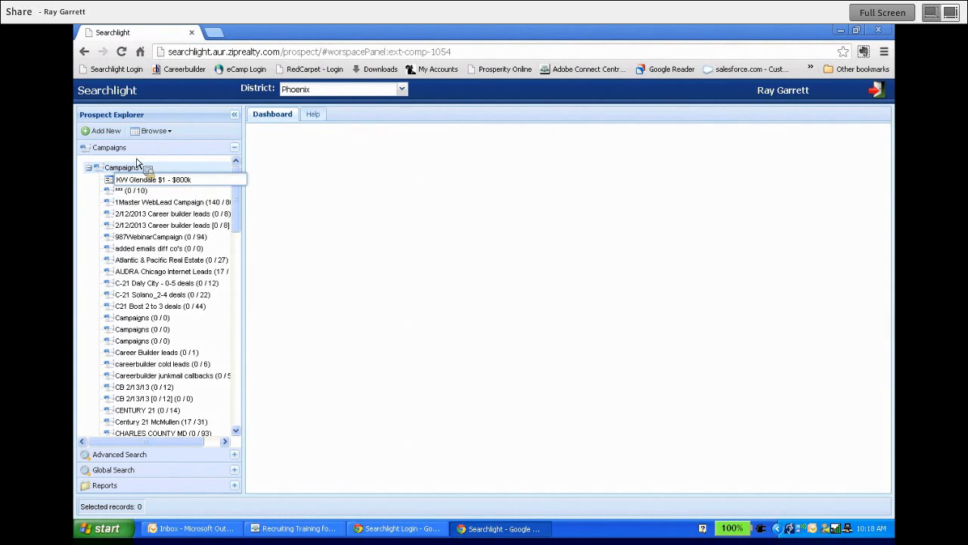
pyautogui.press('Return')
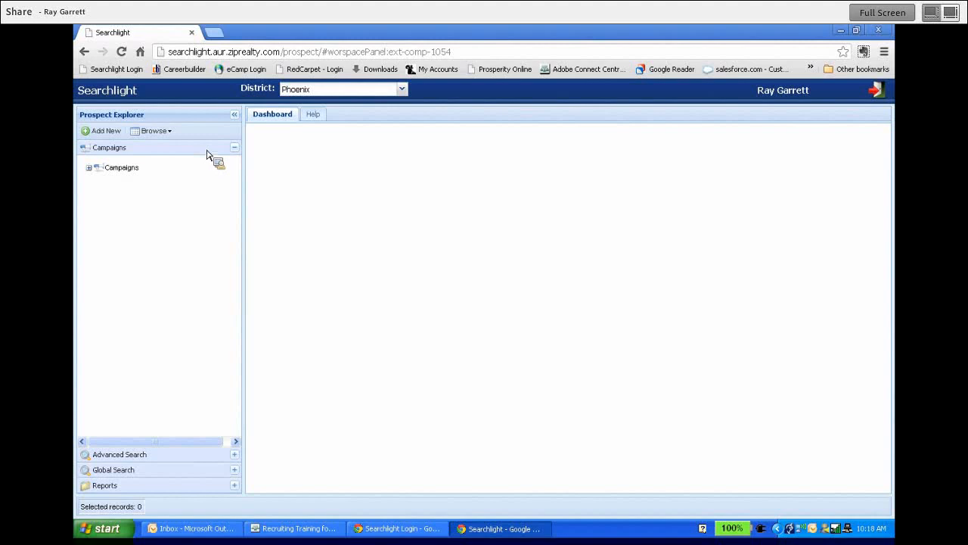
pyautogui.click(90, 169)
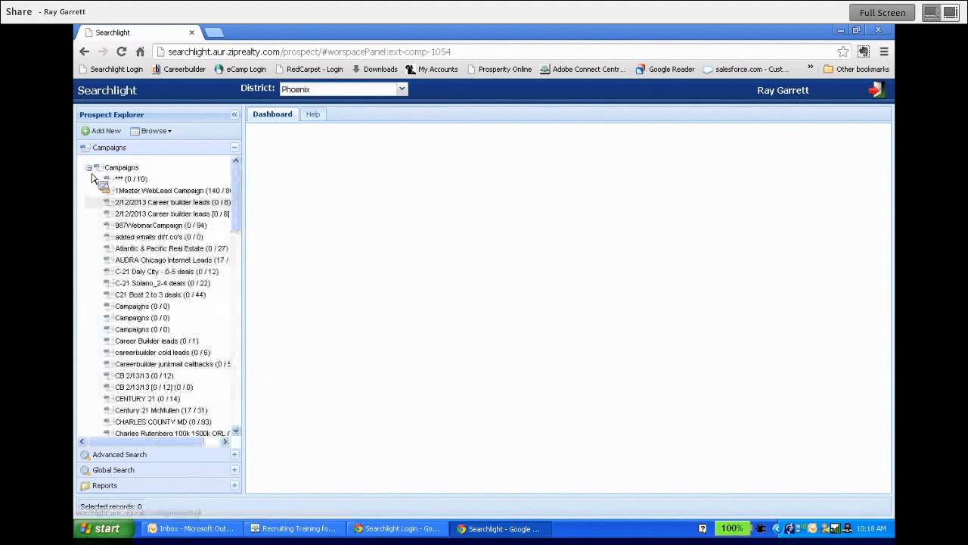
pyautogui.moveTo(236, 216); pyautogui.dragTo(247, 277)
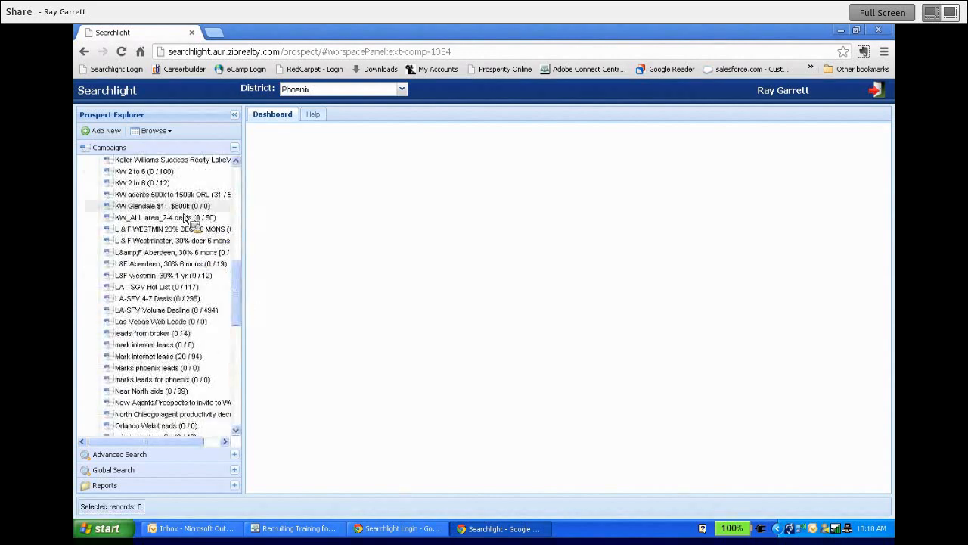
pyautogui.moveTo(182, 217); pyautogui.dragTo(201, 157)
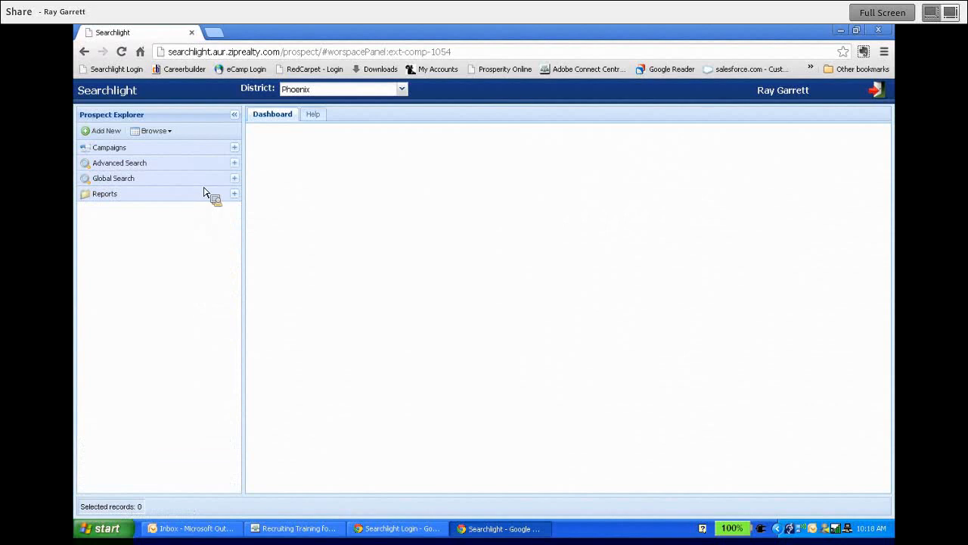
# In the Advanced Search form, set the brand to KELLER WILLIAMS and the favorite territory to Glendale Peoria.
pyautogui.click(212, 167)
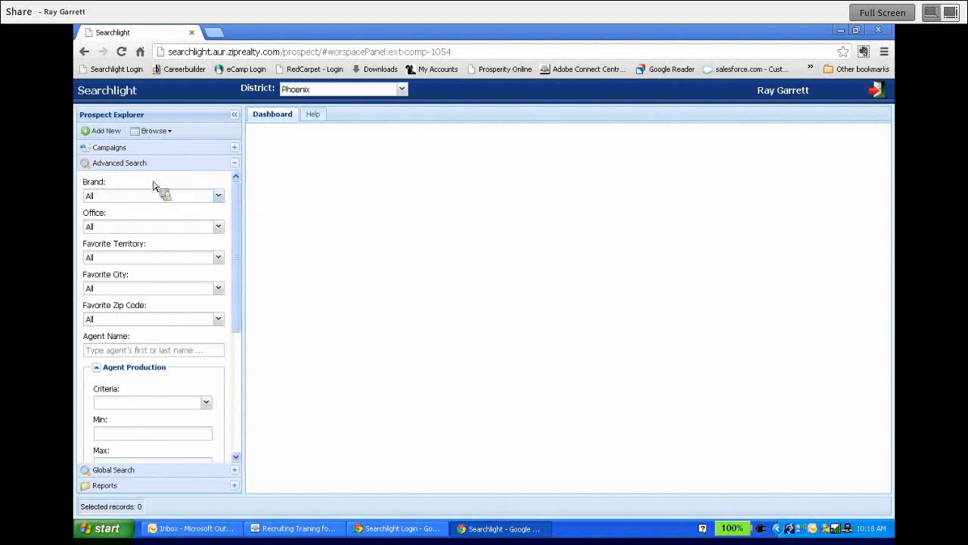
pyautogui.click(218, 195)
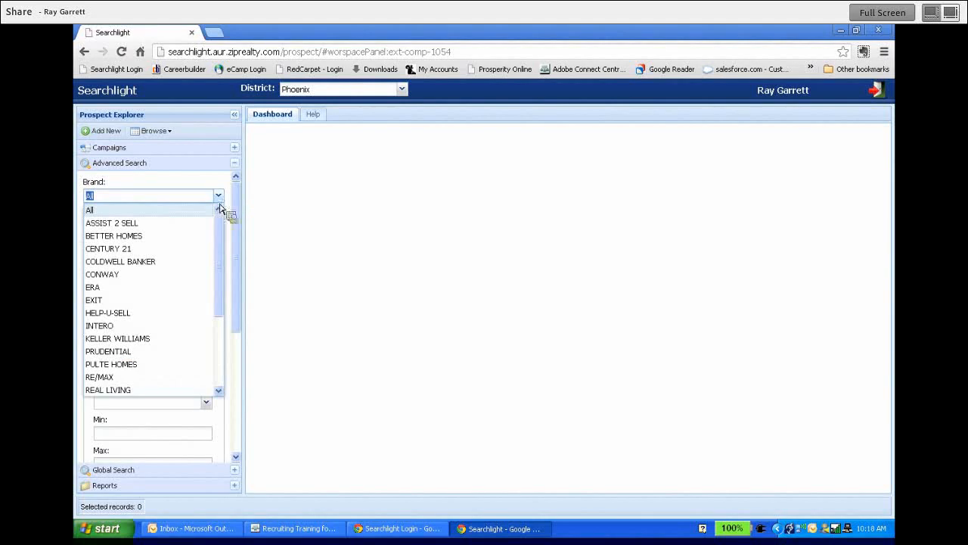
pyautogui.click(151, 339)
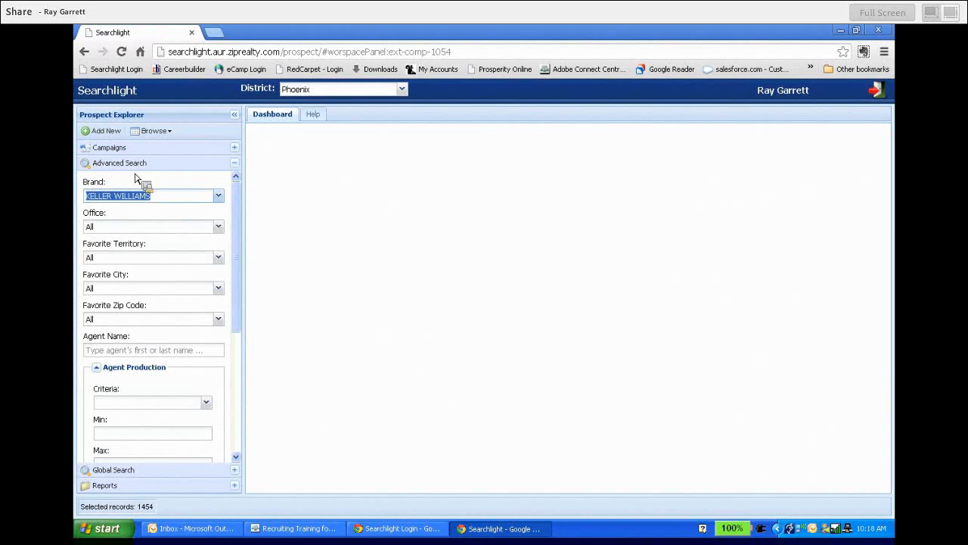
pyautogui.moveTo(248, 216); pyautogui.dragTo(248, 229)
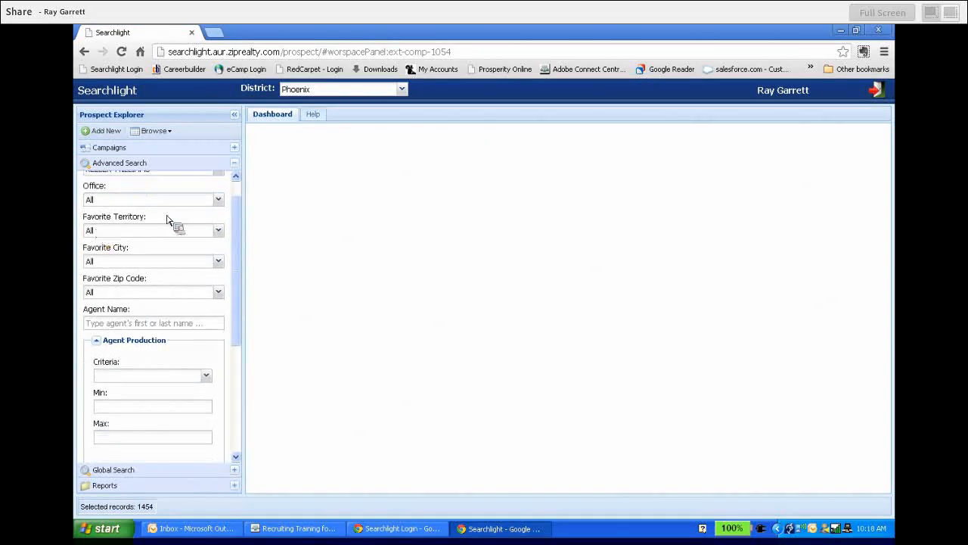
pyautogui.click(219, 231)
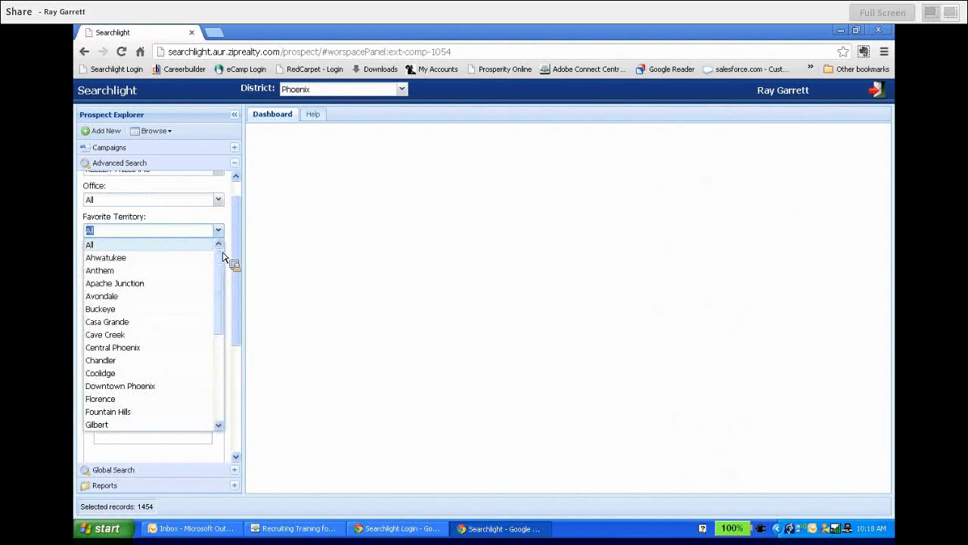
pyautogui.scroll(-2, 225, 274)
pyautogui.moveTo(223, 271); pyautogui.dragTo(219, 308)
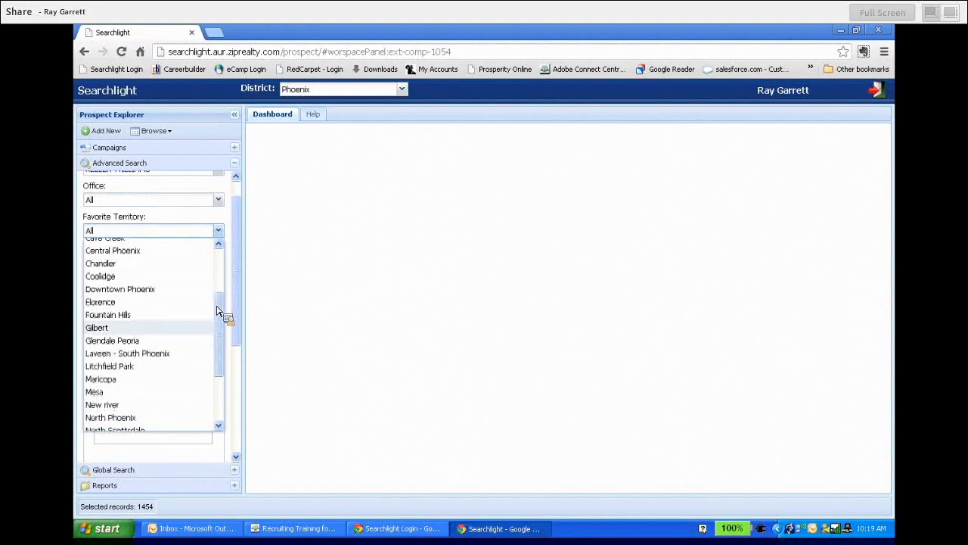
pyautogui.click(153, 346)
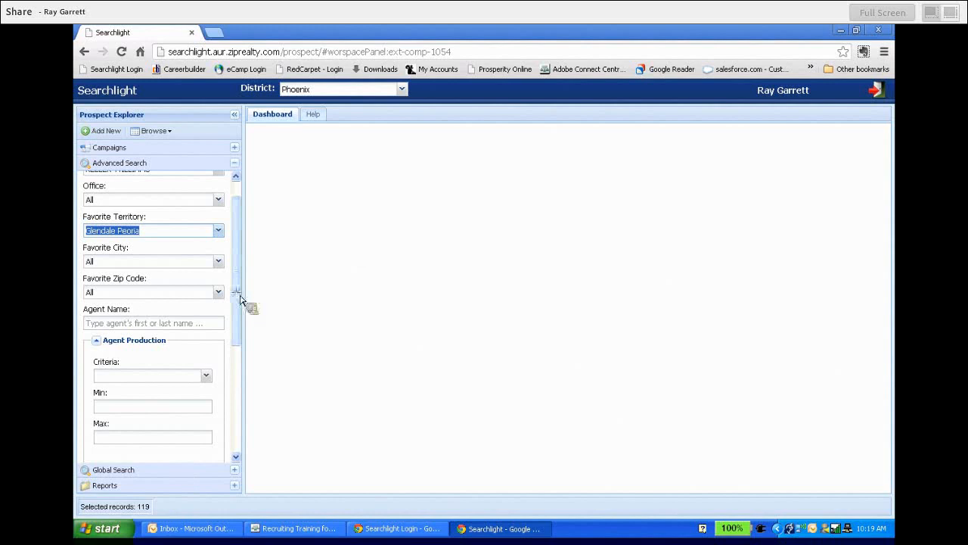
# Filter agent production by volume of closed transactions, with a minimum of 1 and a maximum of 800,000.
pyautogui.scroll(-1, 241, 299)
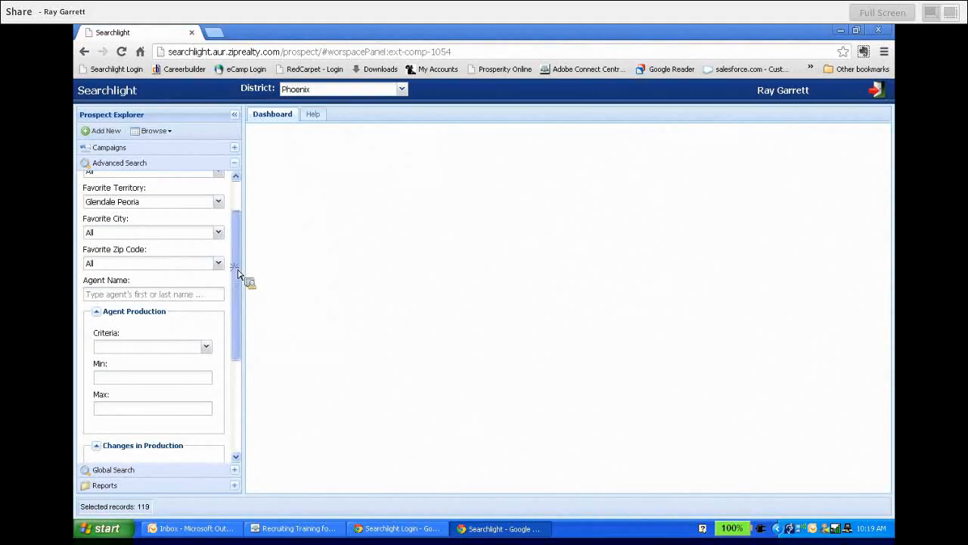
pyautogui.moveTo(239, 274); pyautogui.dragTo(247, 329)
pyautogui.click(208, 253)
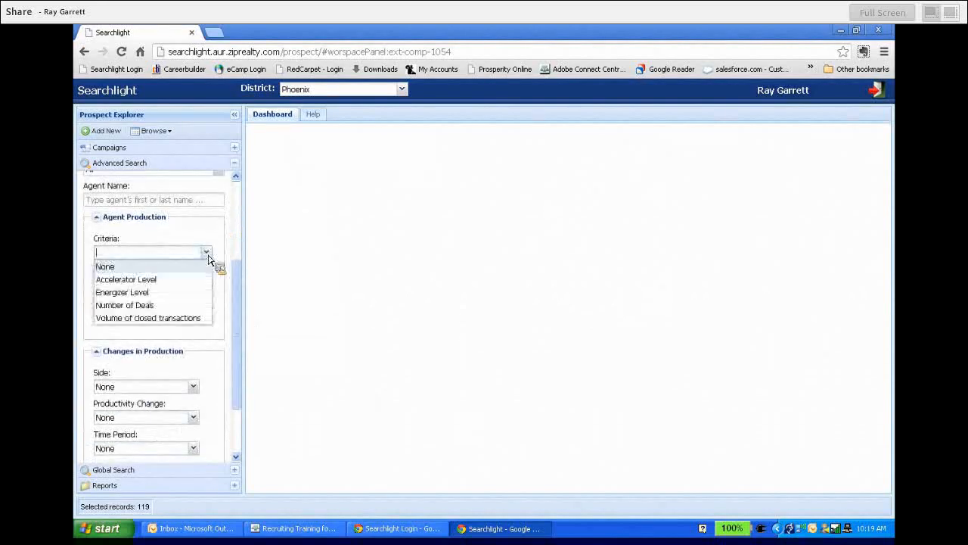
pyautogui.click(155, 318)
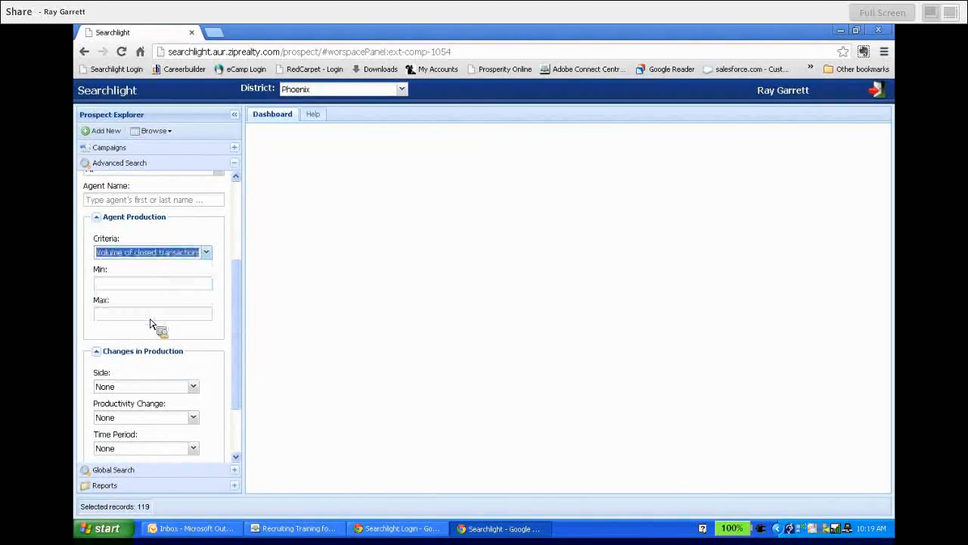
pyautogui.click(134, 285)
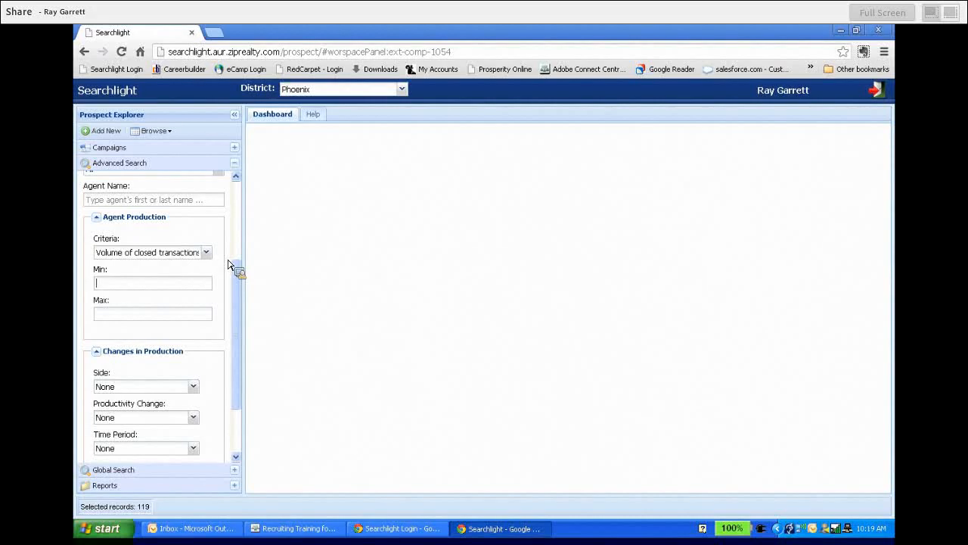
pyautogui.write('1')
pyautogui.click(154, 318)
pyautogui.write('800000')
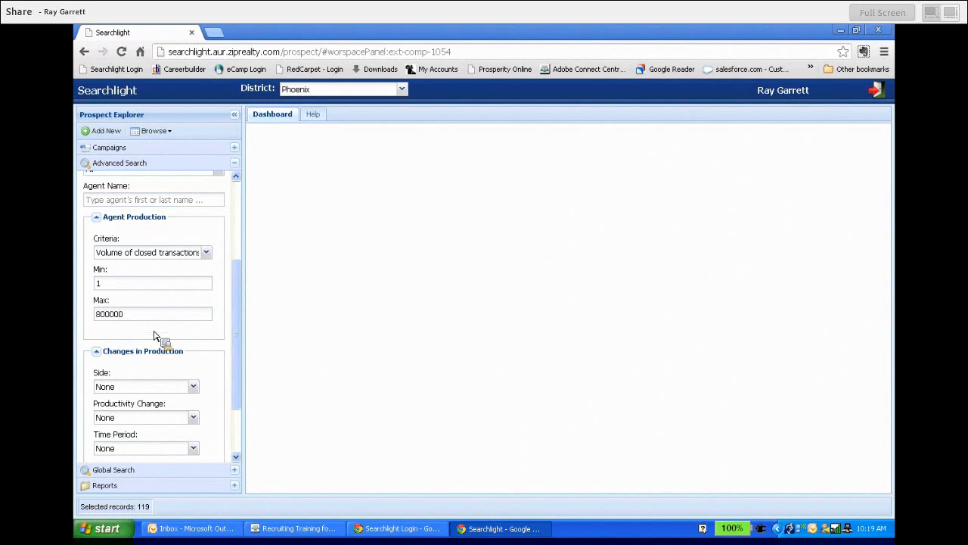
pyautogui.click(154, 336)
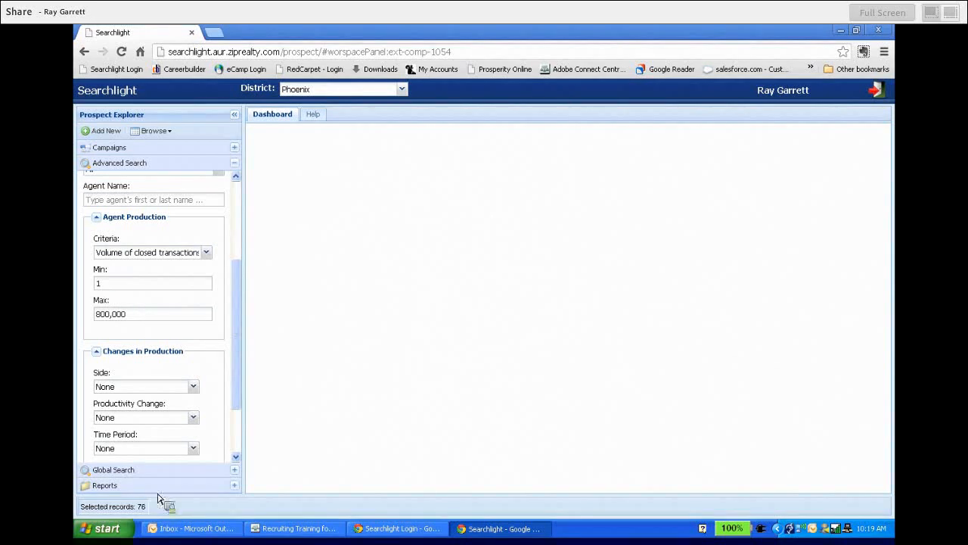
# Set the side for changes in production to Buy and List.
pyautogui.moveTo(238, 350); pyautogui.dragTo(244, 401)
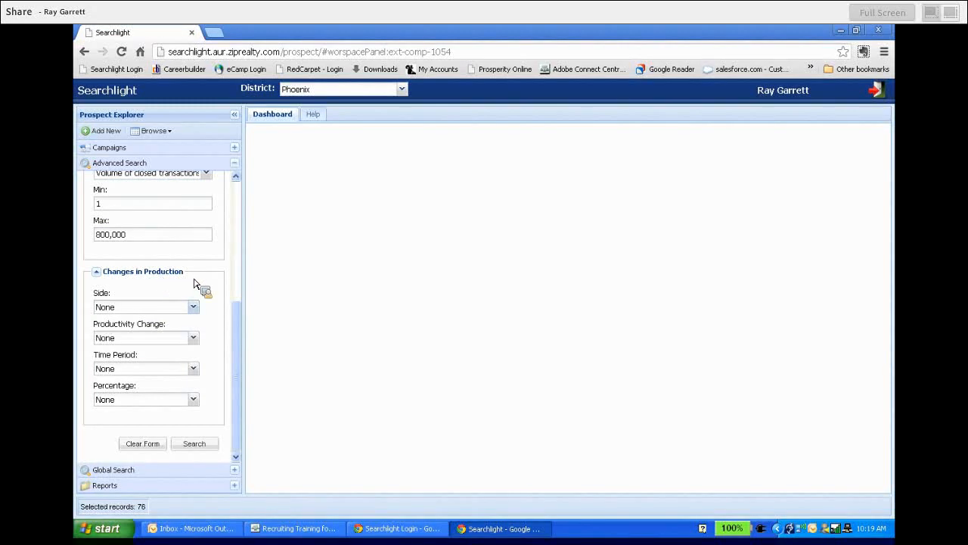
pyautogui.click(194, 307)
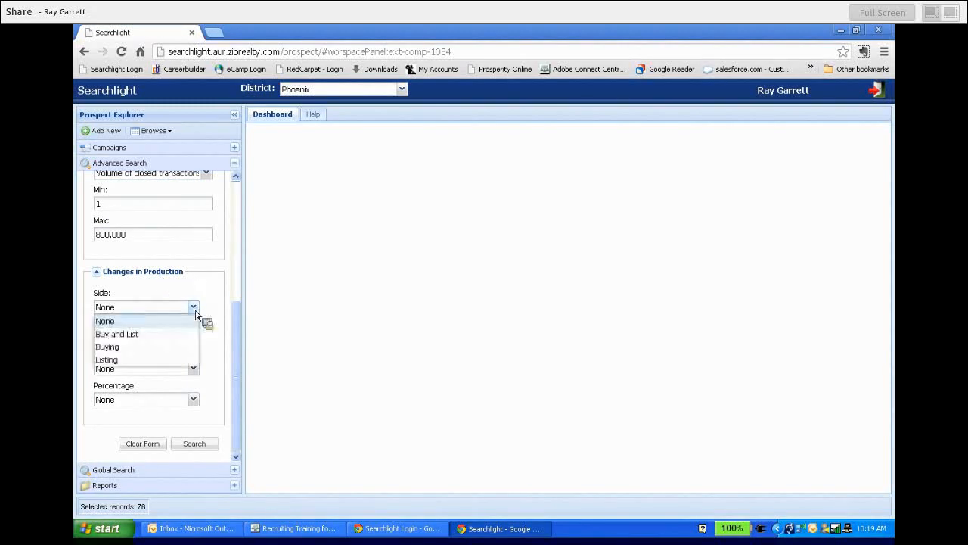
pyautogui.click(162, 335)
# Try a production change period of One Year with a percentage of at least 10%.
pyautogui.click(194, 369)
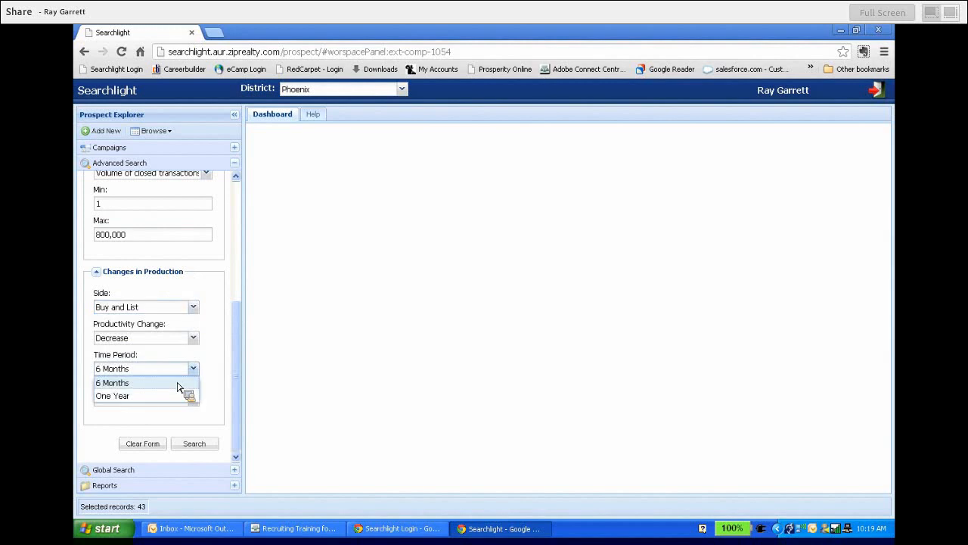
pyautogui.click(153, 398)
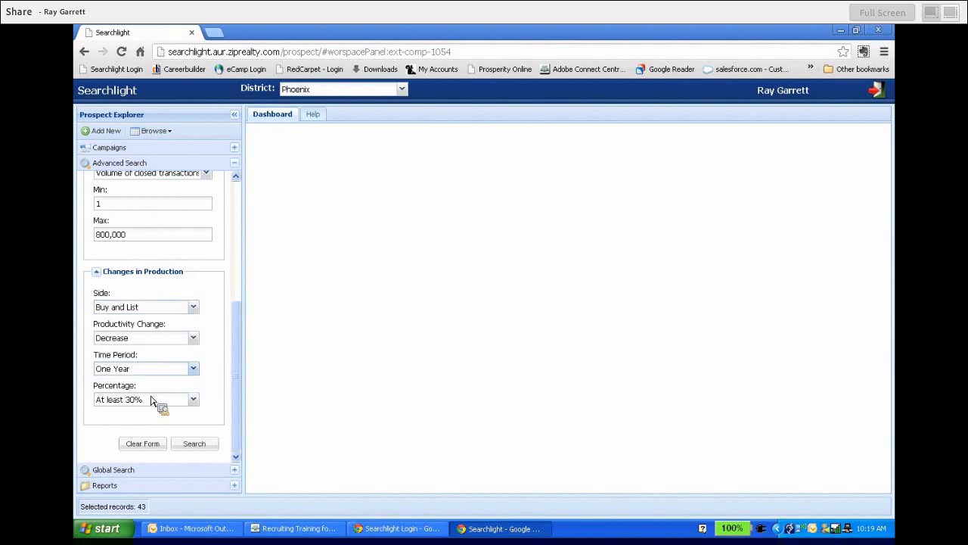
pyautogui.click(193, 400)
pyautogui.click(153, 429)
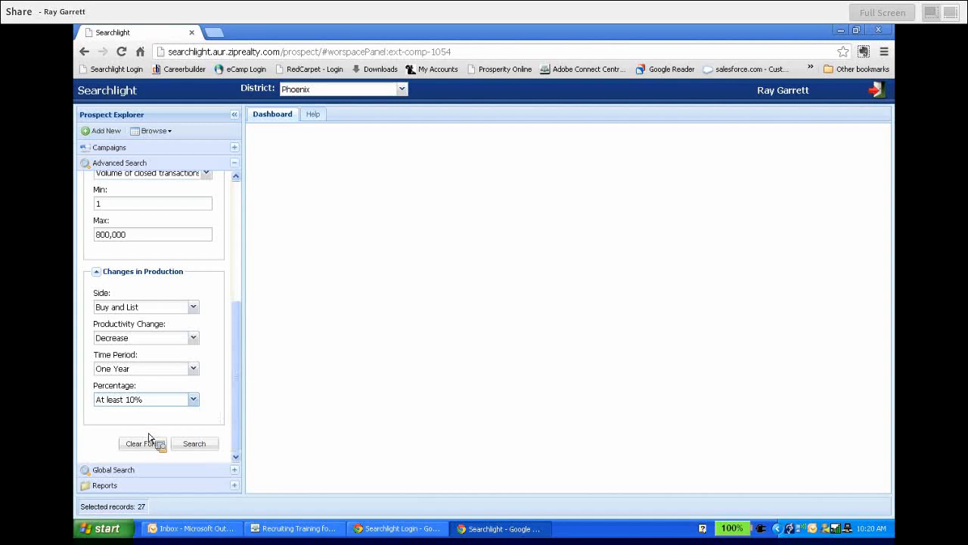
# Set the production change to at least 5% over a 6 Months period and run the search.
pyautogui.click(194, 401)
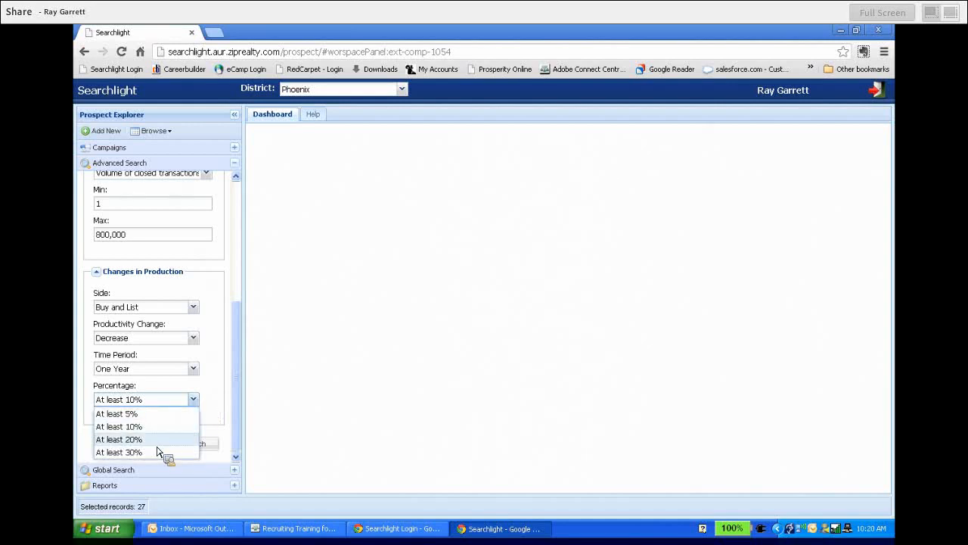
pyautogui.click(157, 415)
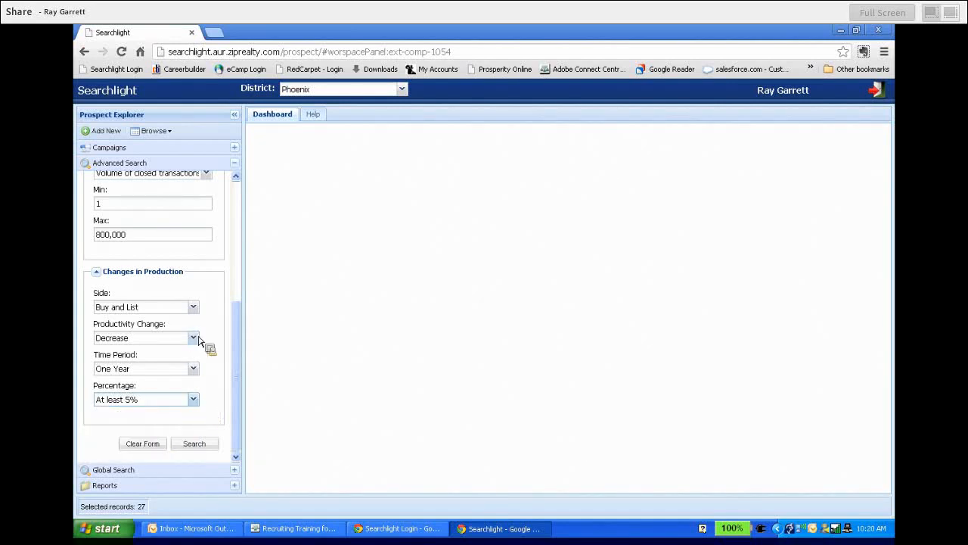
pyautogui.click(194, 369)
pyautogui.click(166, 383)
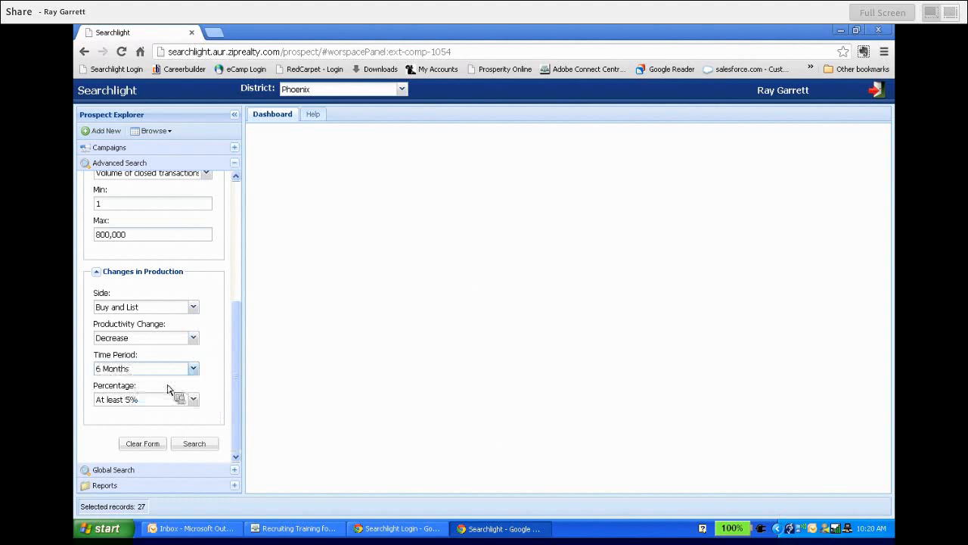
pyautogui.click(195, 401)
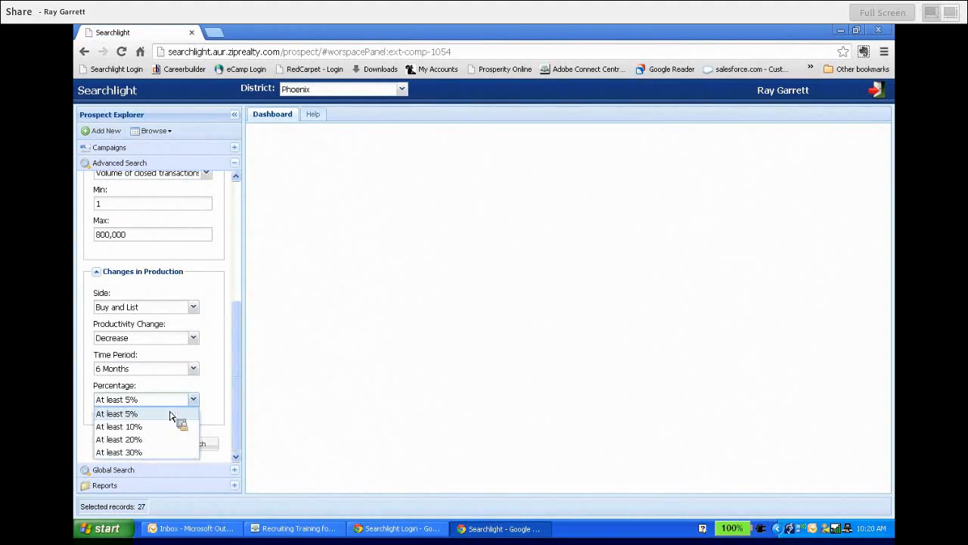
pyautogui.click(162, 415)
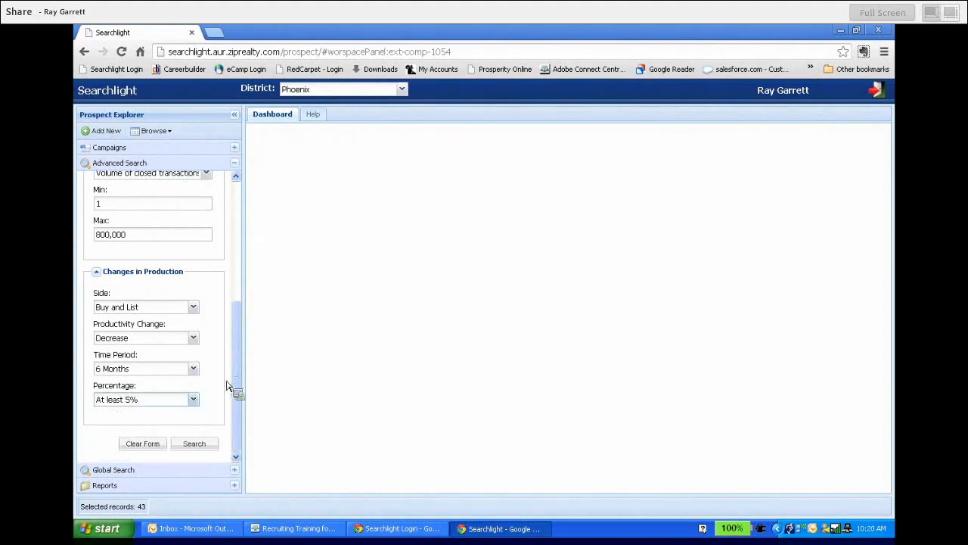
pyautogui.click(200, 447)
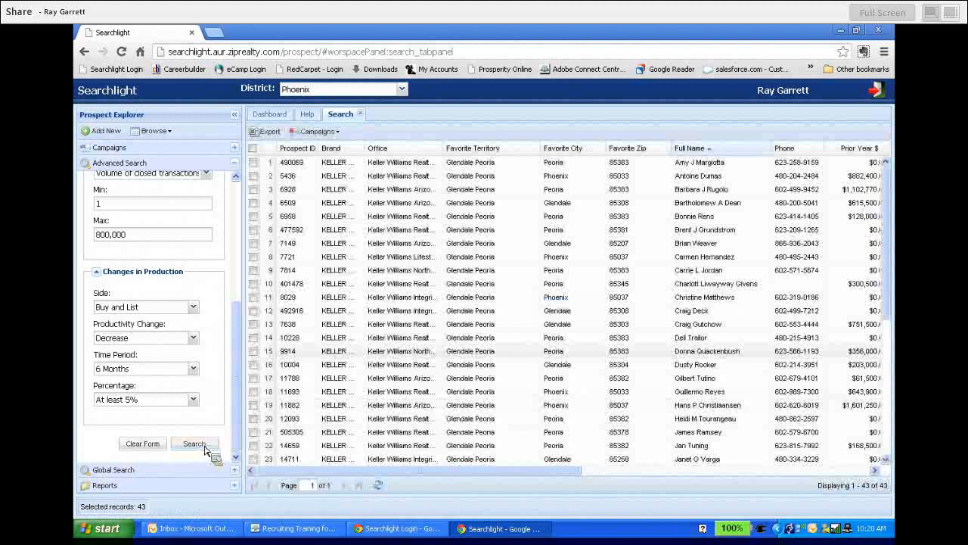
# Select all the agents in the search results and add them to the KW Glendale $1 - $800k campaign.
pyautogui.click(255, 288)
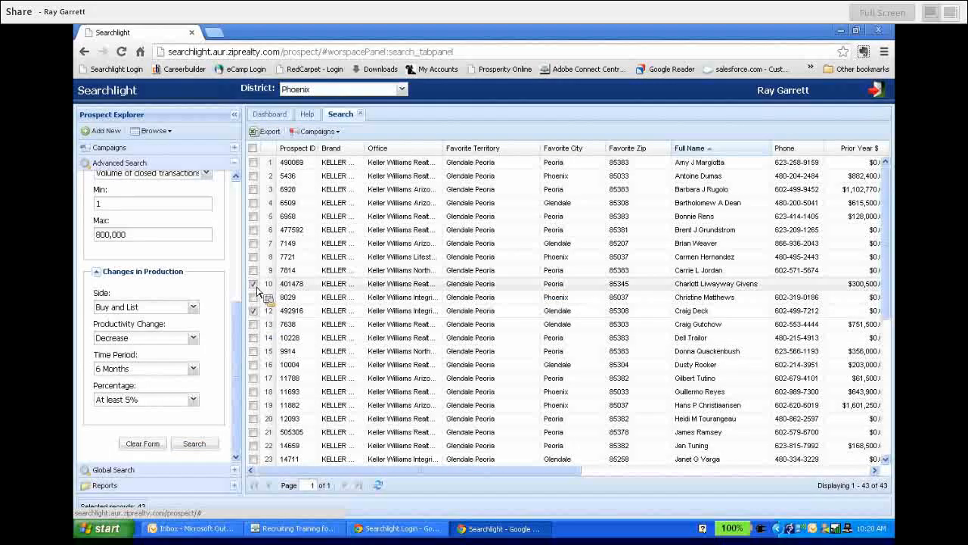
pyautogui.click(255, 285)
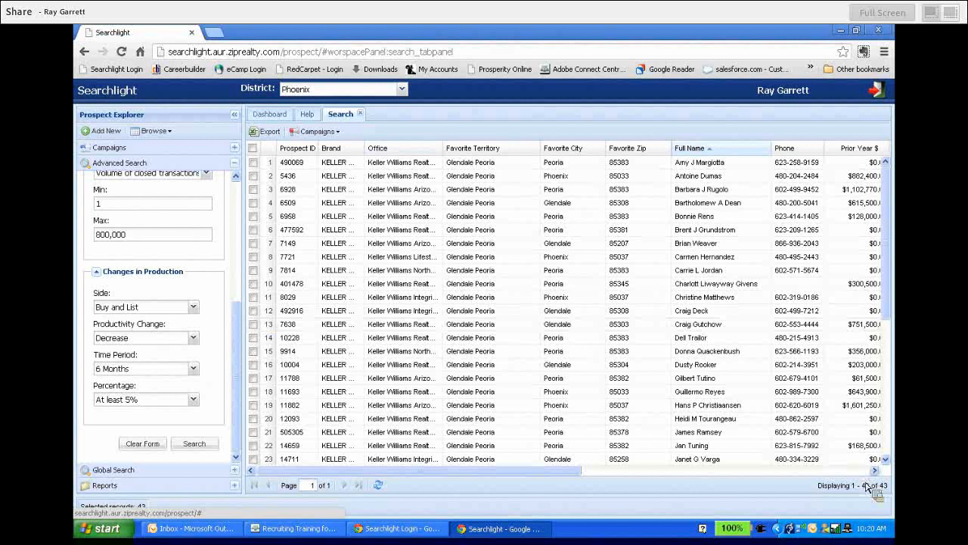
pyautogui.click(255, 150)
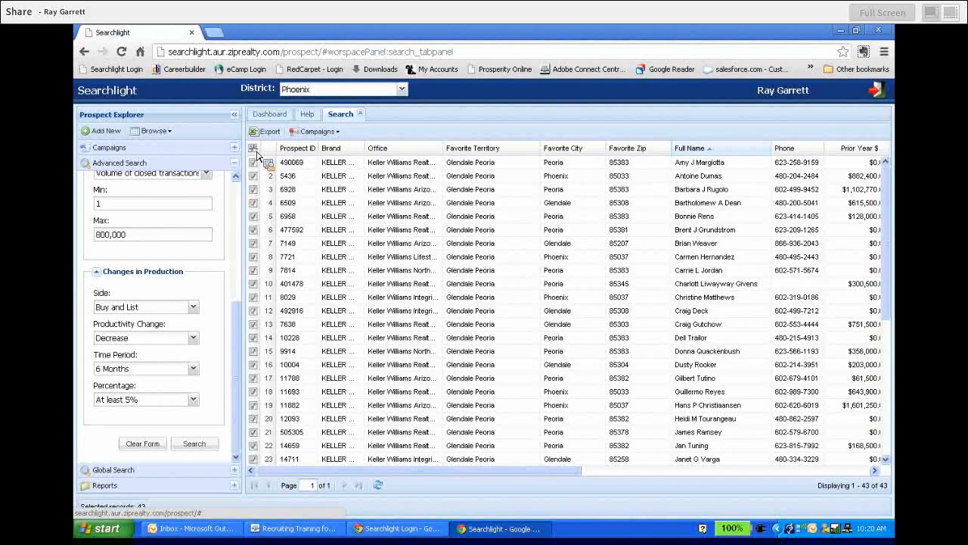
pyautogui.click(337, 132)
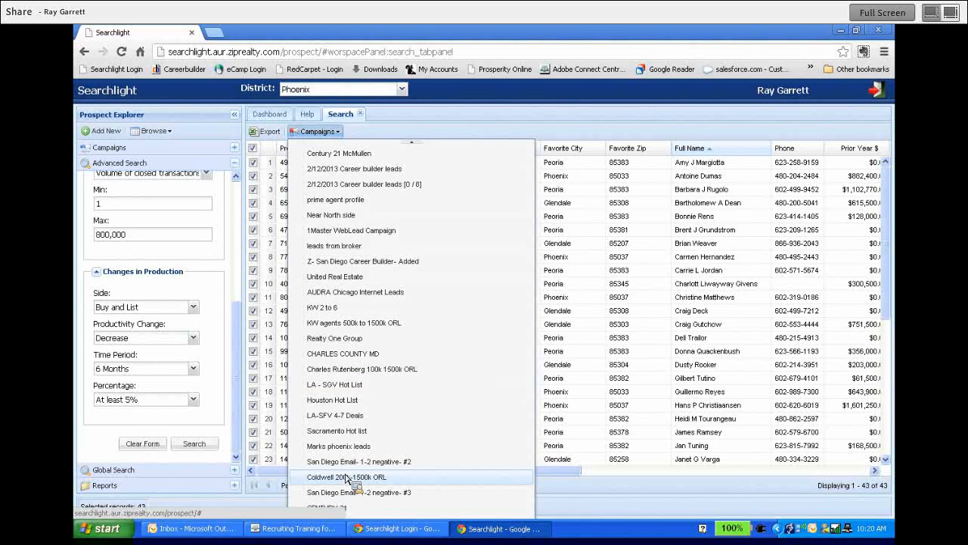
pyautogui.scroll(-1, 346, 478)
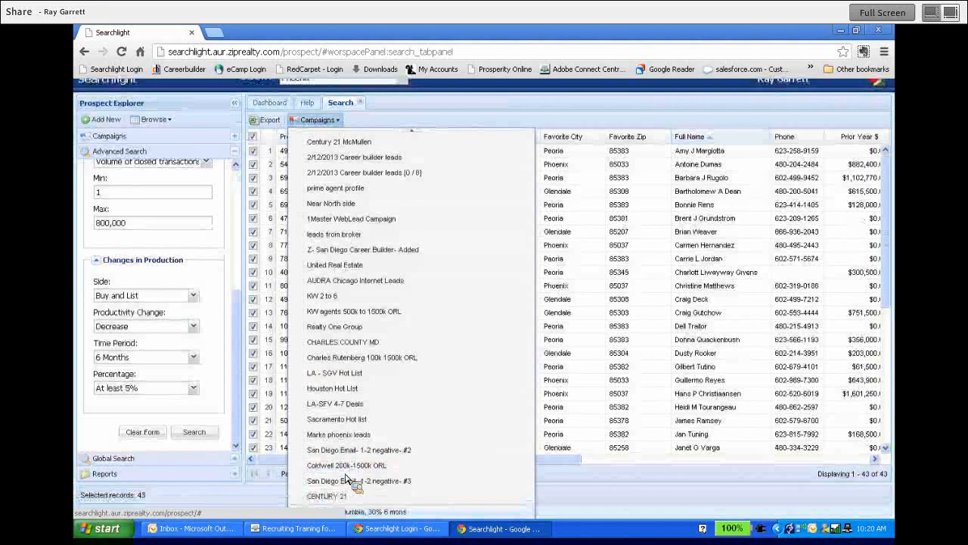
pyautogui.scroll(-3, 347, 478)
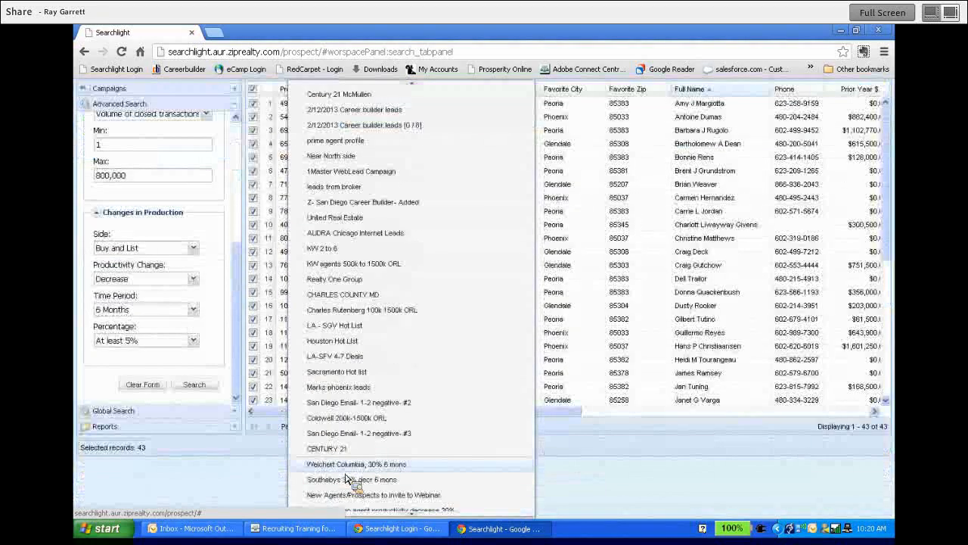
pyautogui.scroll(-10, 346, 478)
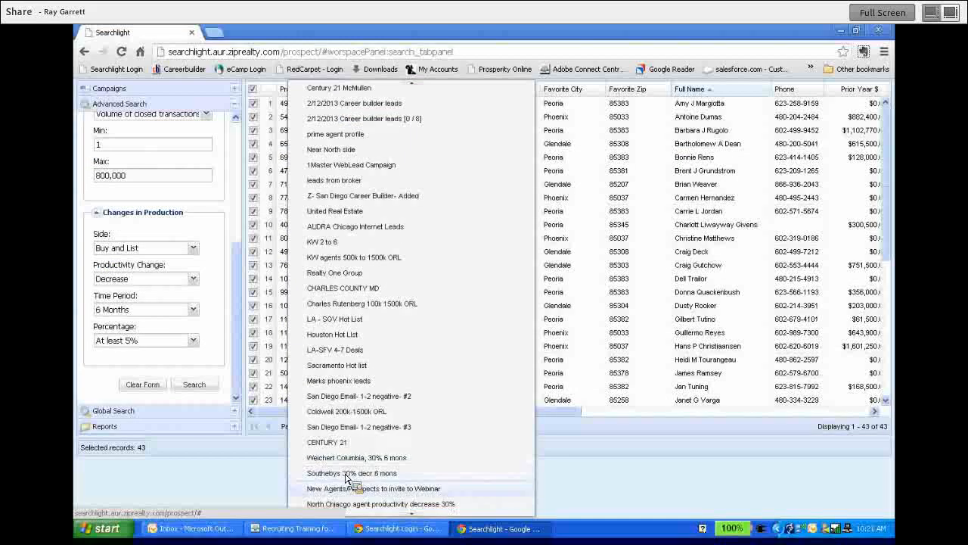
pyautogui.scroll(-1, 347, 478)
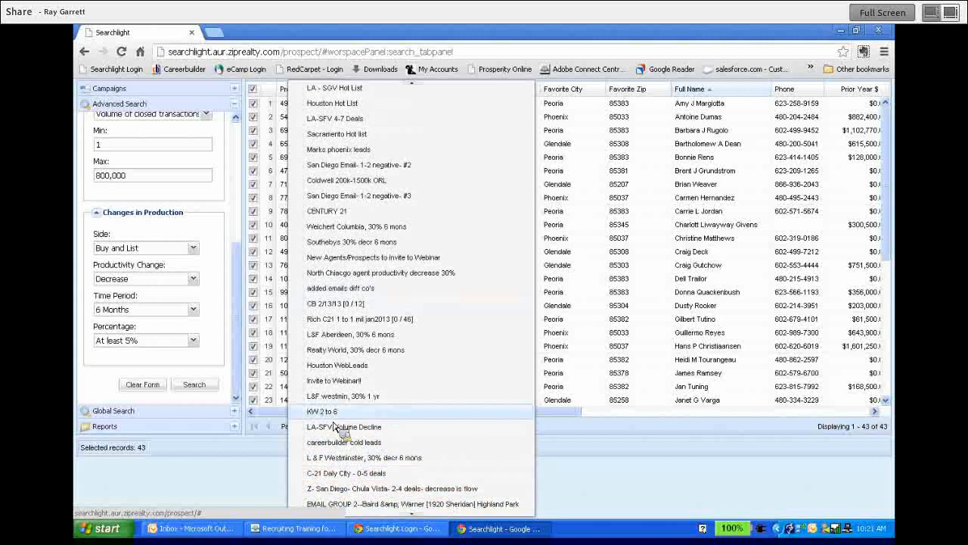
pyautogui.click(420, 514)
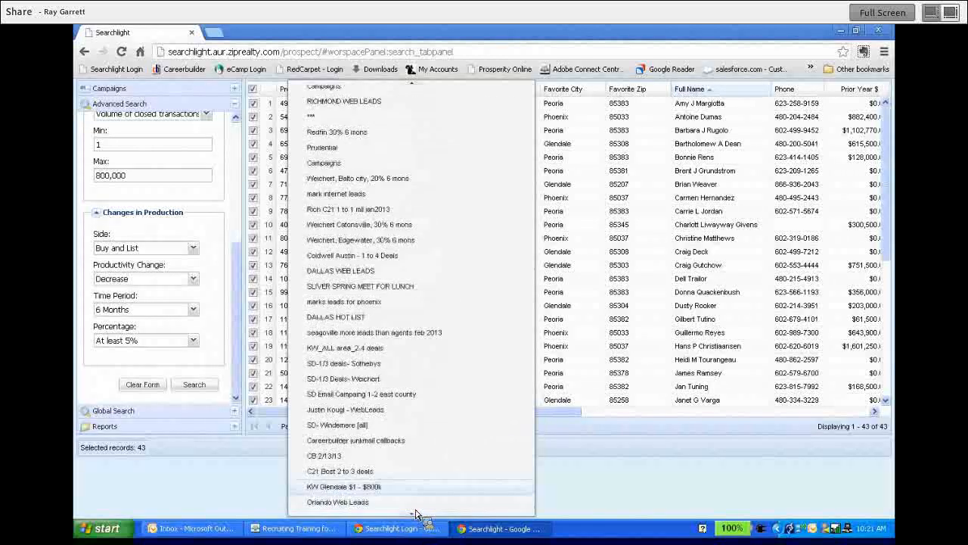
pyautogui.click(376, 490)
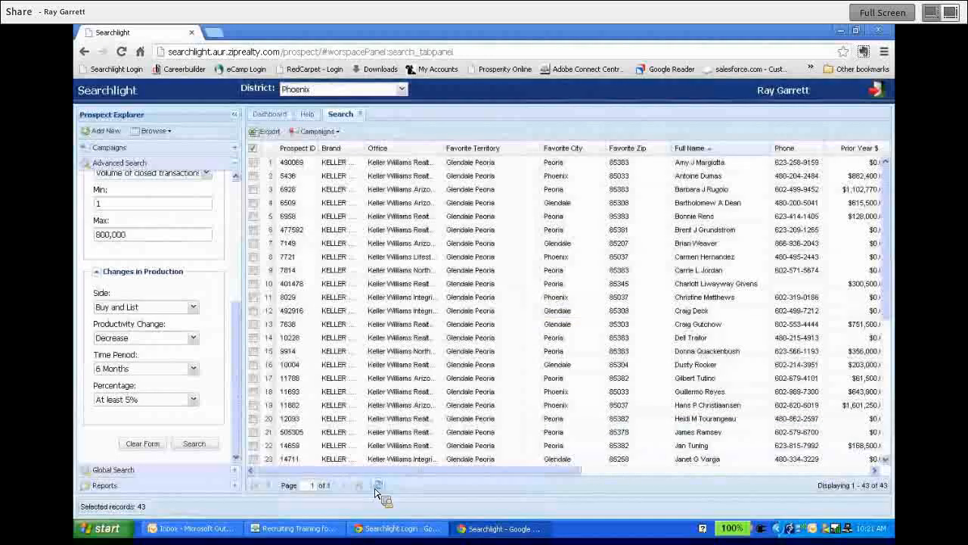
pyautogui.click(341, 136)
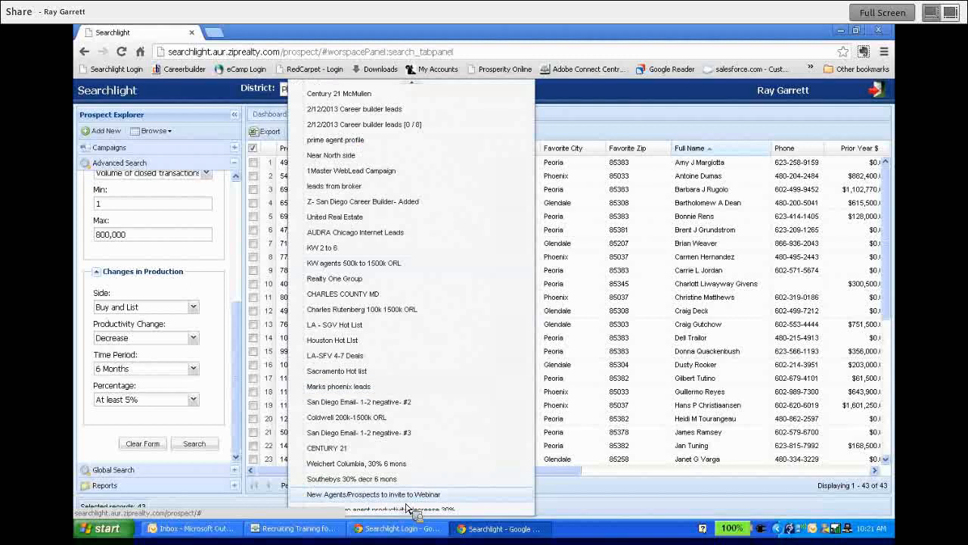
pyautogui.scroll(-1, 409, 503)
pyautogui.scroll(-10, 412, 516)
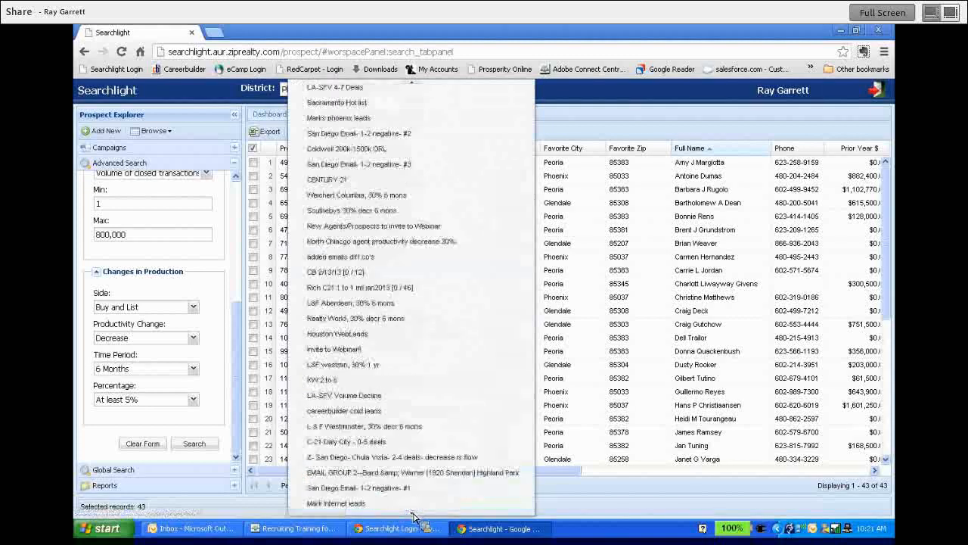
pyautogui.scroll(-6, 412, 516)
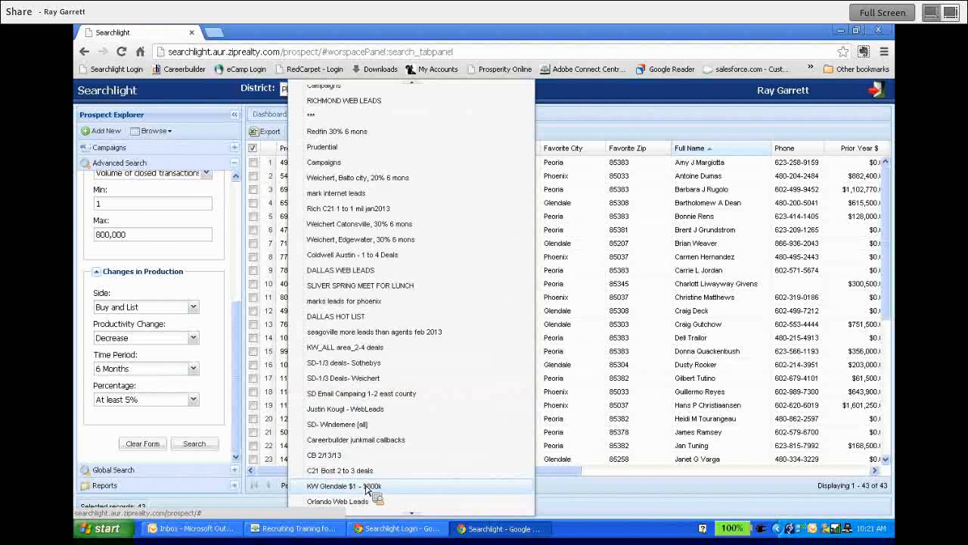
pyautogui.click(621, 97)
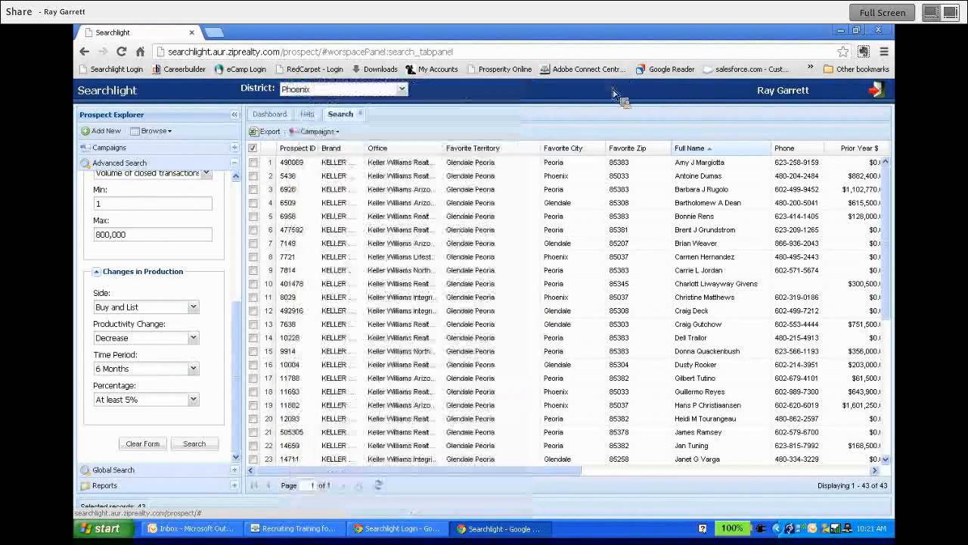
# Close the search results and open the KW Glendale $1 - $800k campaign from the campaign list.
pyautogui.moveTo(236, 327); pyautogui.dragTo(236, 206)
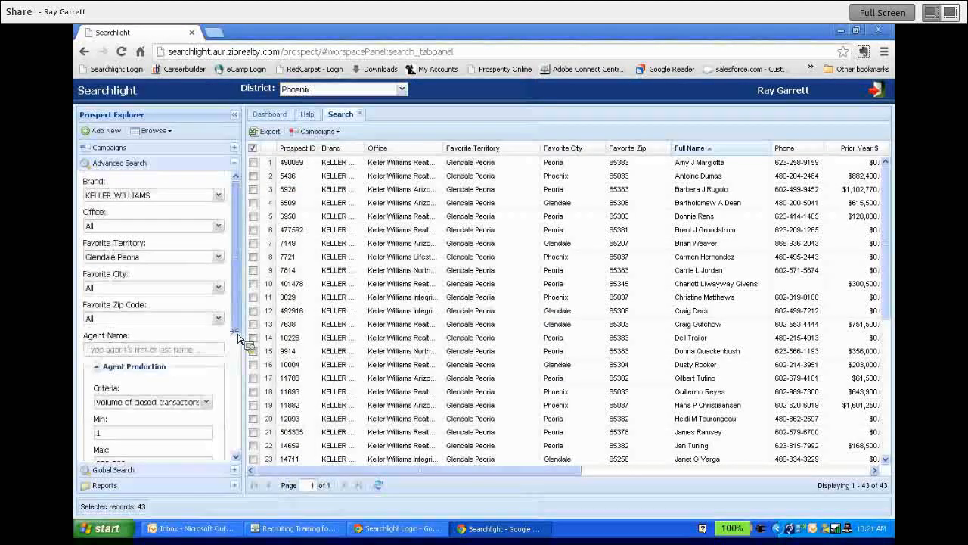
pyautogui.click(360, 113)
pyautogui.click(234, 163)
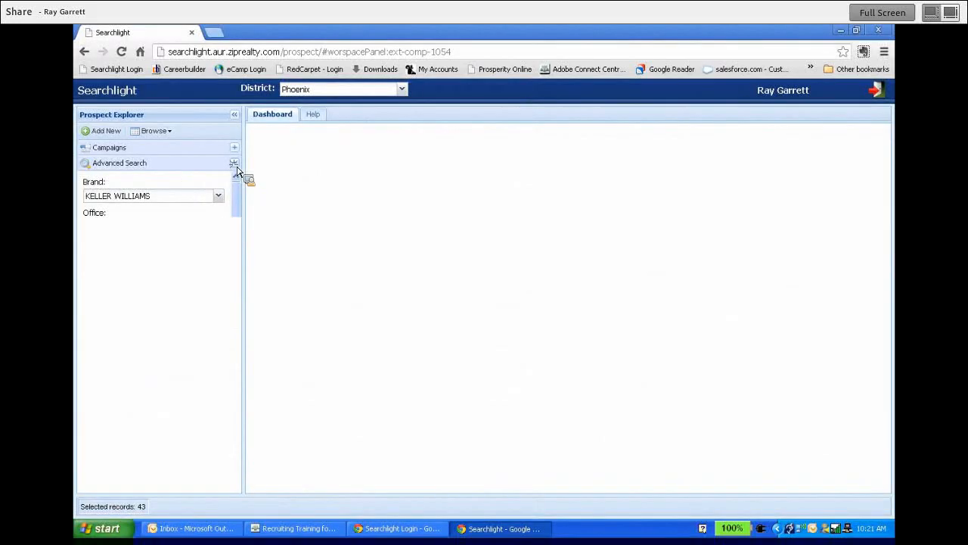
pyautogui.click(234, 148)
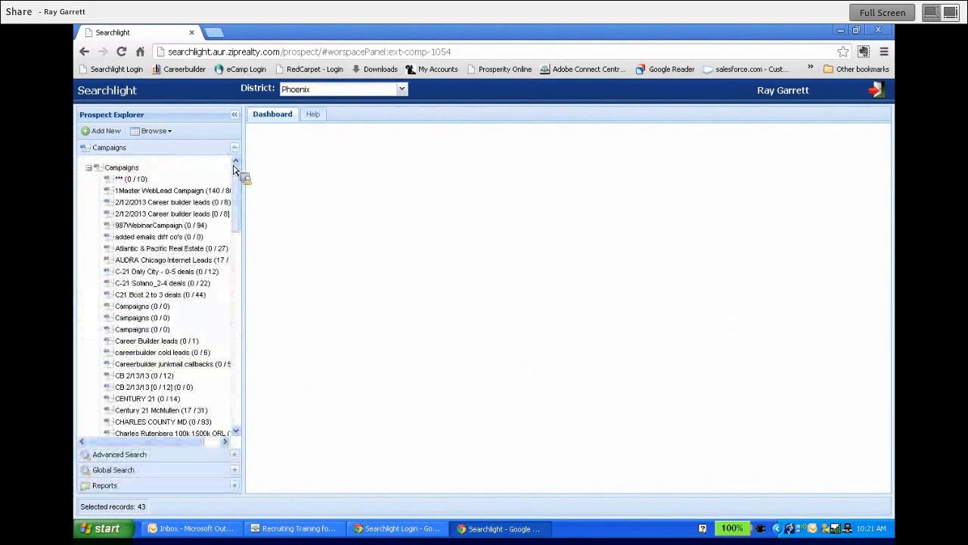
pyautogui.moveTo(238, 181); pyautogui.dragTo(234, 260)
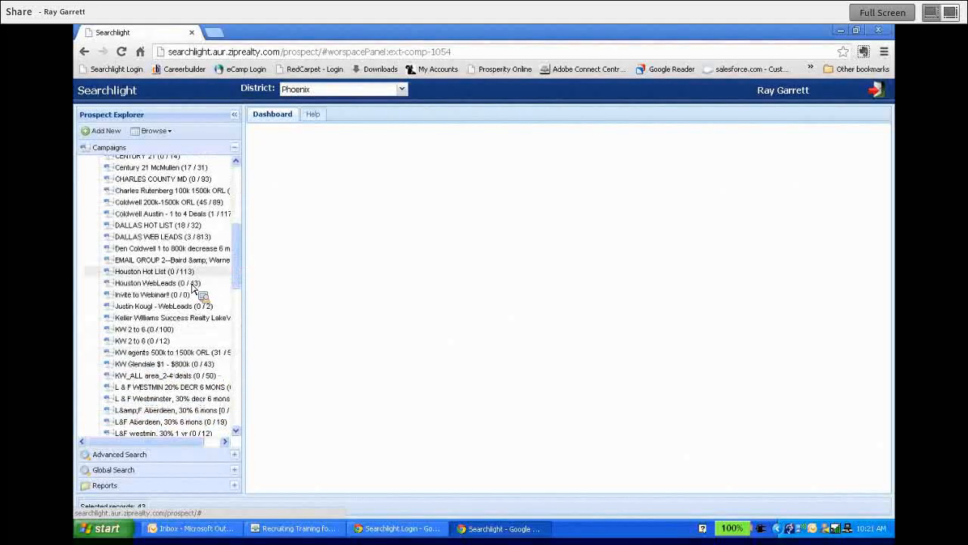
pyautogui.click(179, 368)
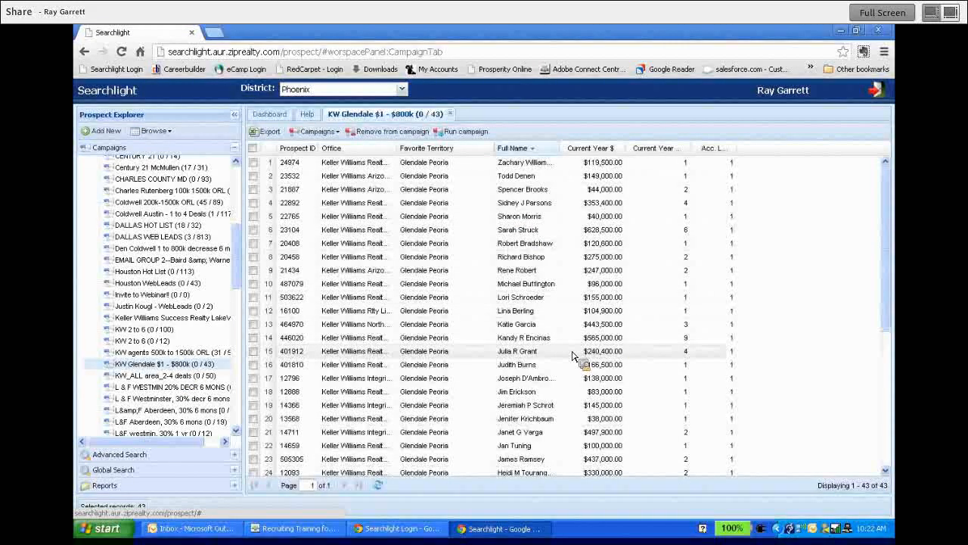
# Run the KW Glendale $1 - $800k campaign and view the first prospect's comments and the third prospect's record.
pyautogui.hotkey('ctrl', '-')
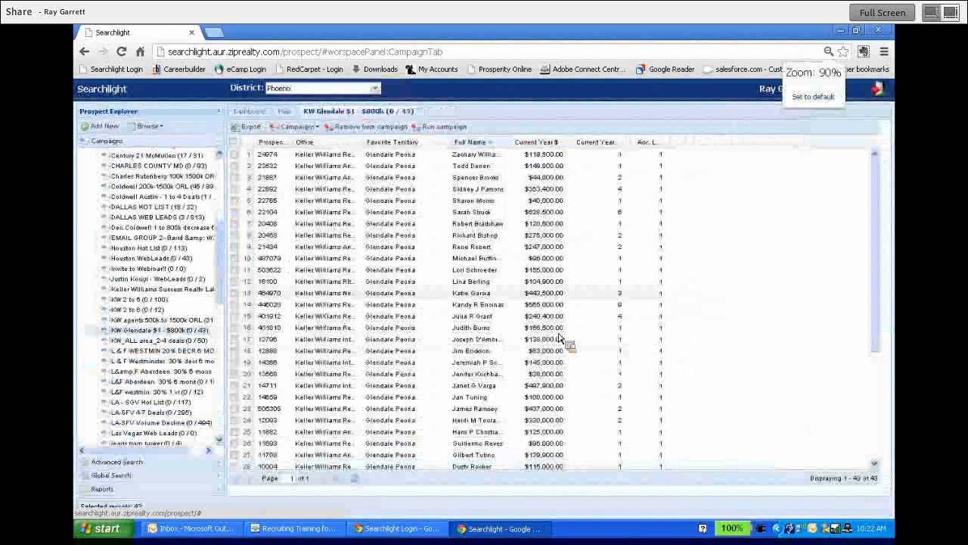
pyautogui.click(440, 132)
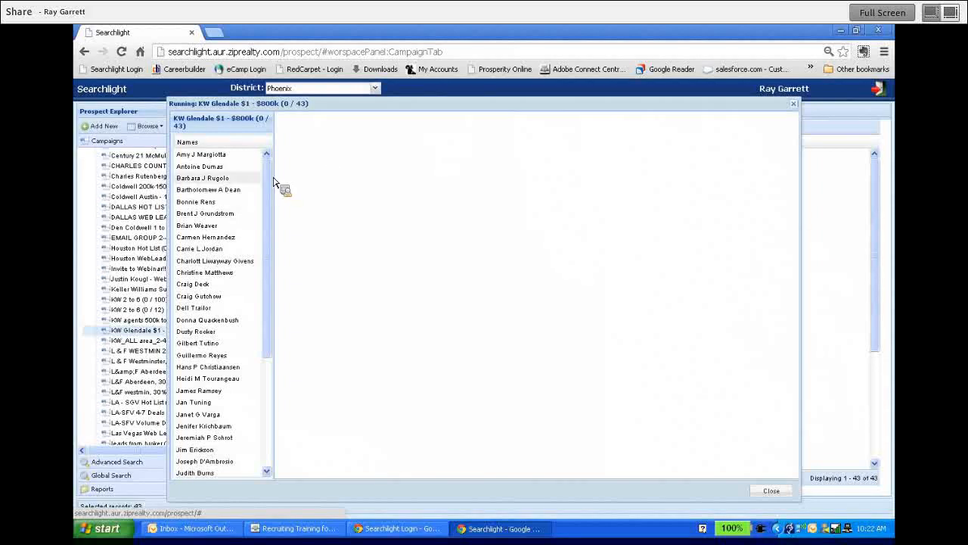
pyautogui.click(217, 155)
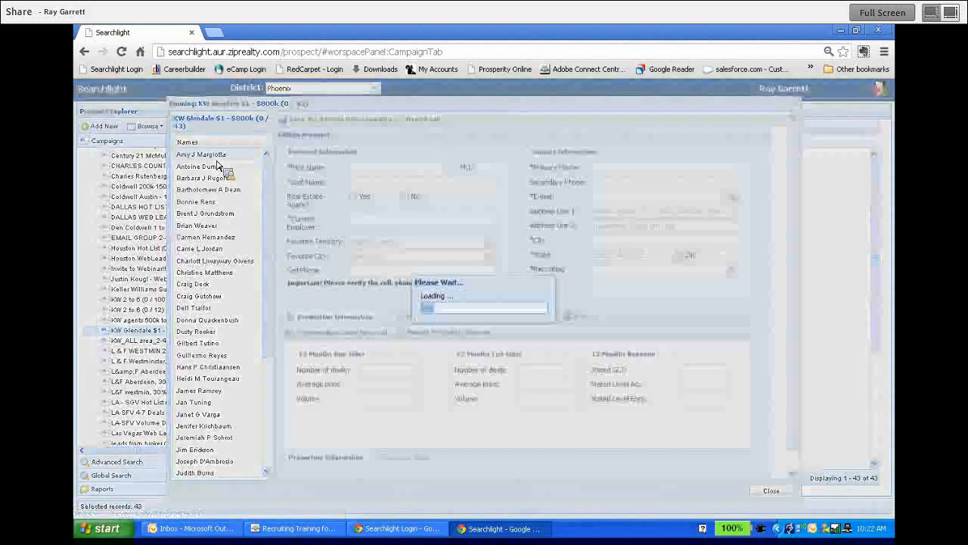
pyautogui.click(465, 317)
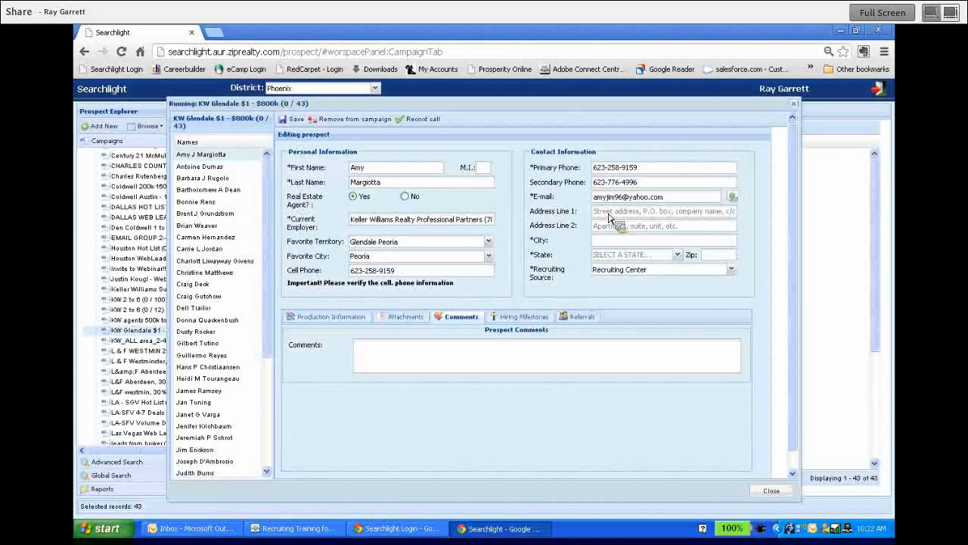
pyautogui.click(223, 180)
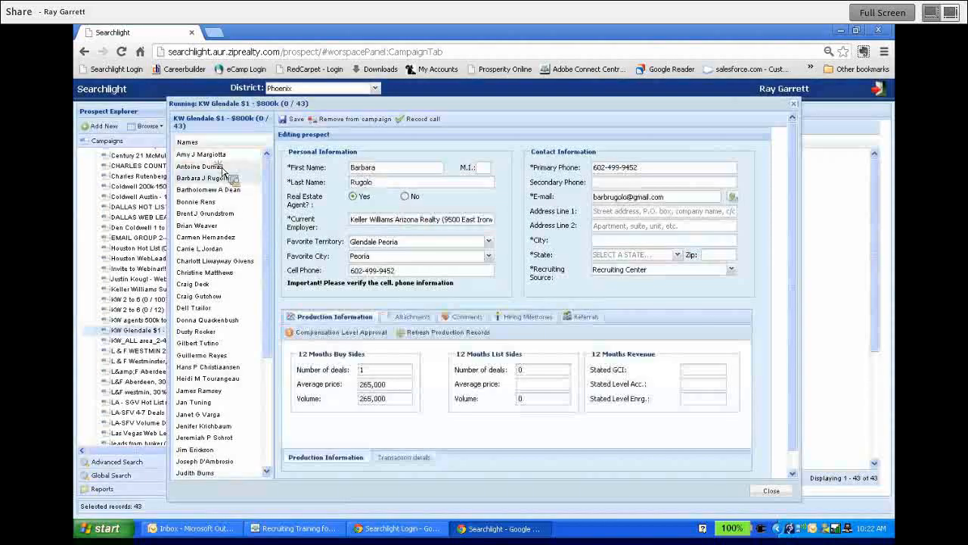
# Remove the second listed prospect from the running campaign and close the campaign run.
pyautogui.click(200, 167)
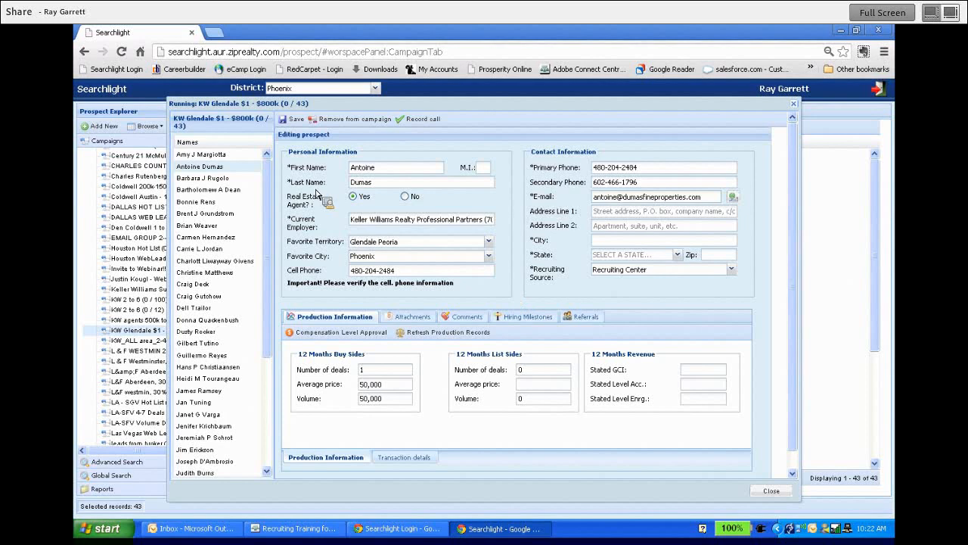
pyautogui.moveTo(267, 197)
pyautogui.mouseDown()
pyautogui.moveTo(266, 209)
pyautogui.moveTo(266, 198)
pyautogui.mouseUp()
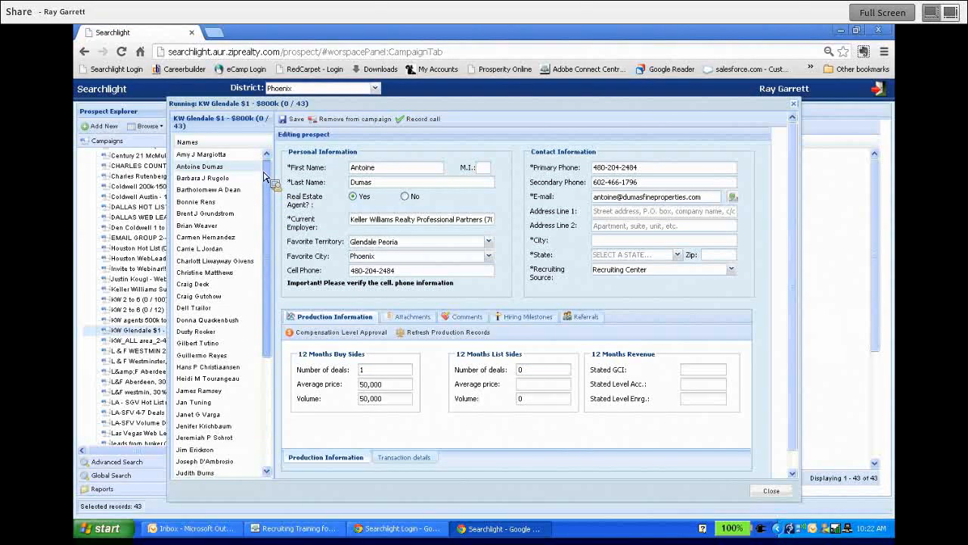
pyautogui.click(371, 124)
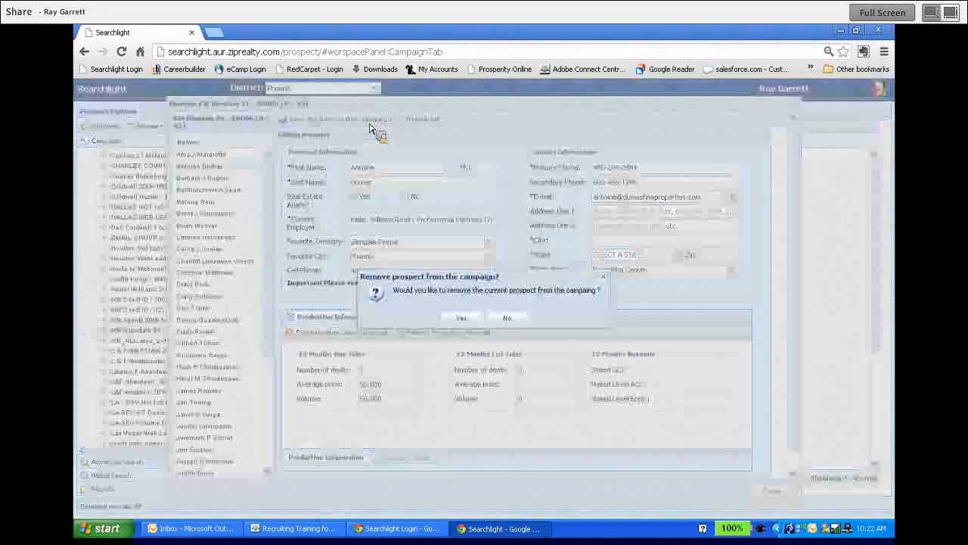
pyautogui.press('Return')
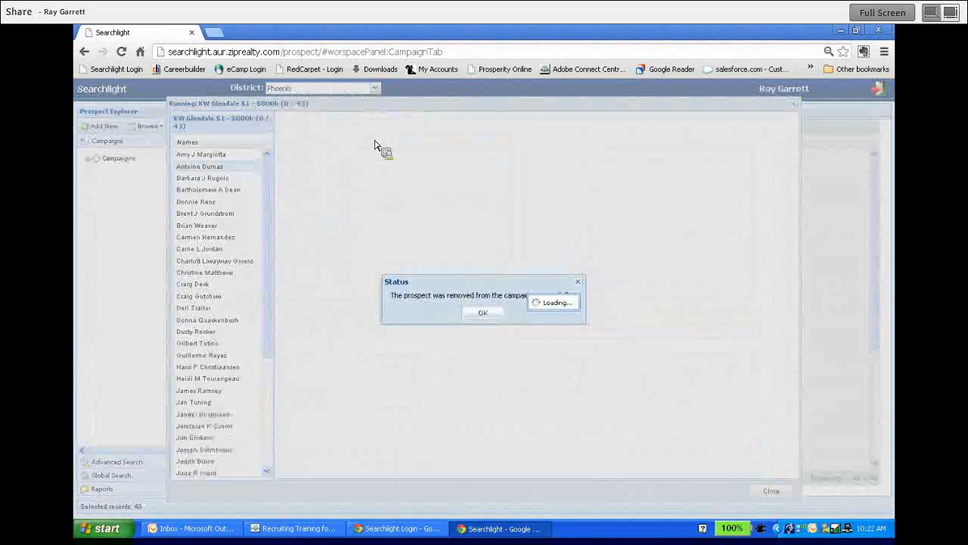
pyautogui.press('Return')
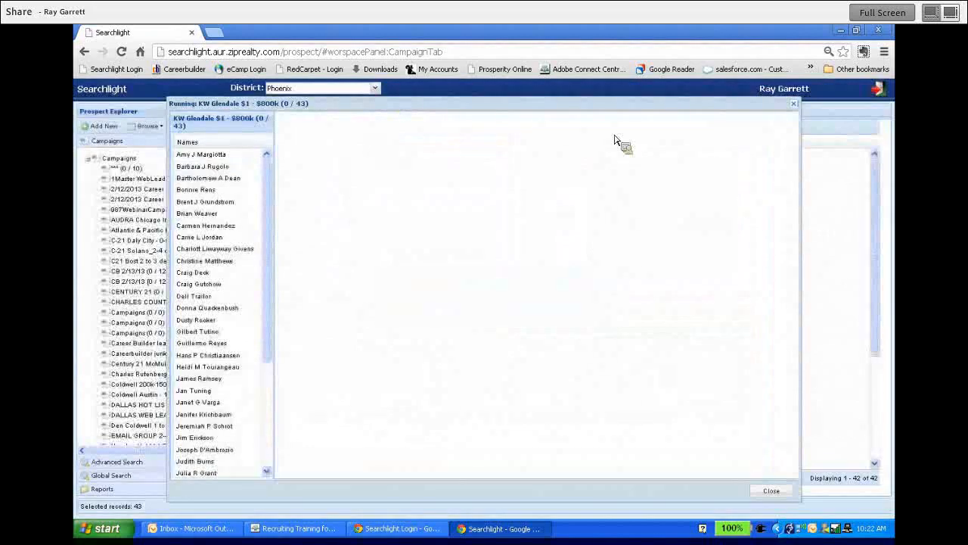
pyautogui.click(794, 105)
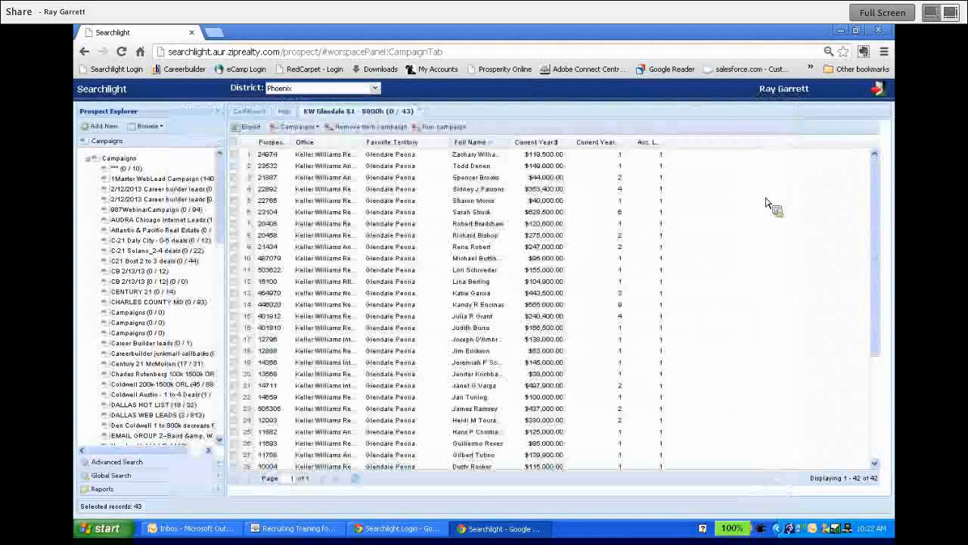